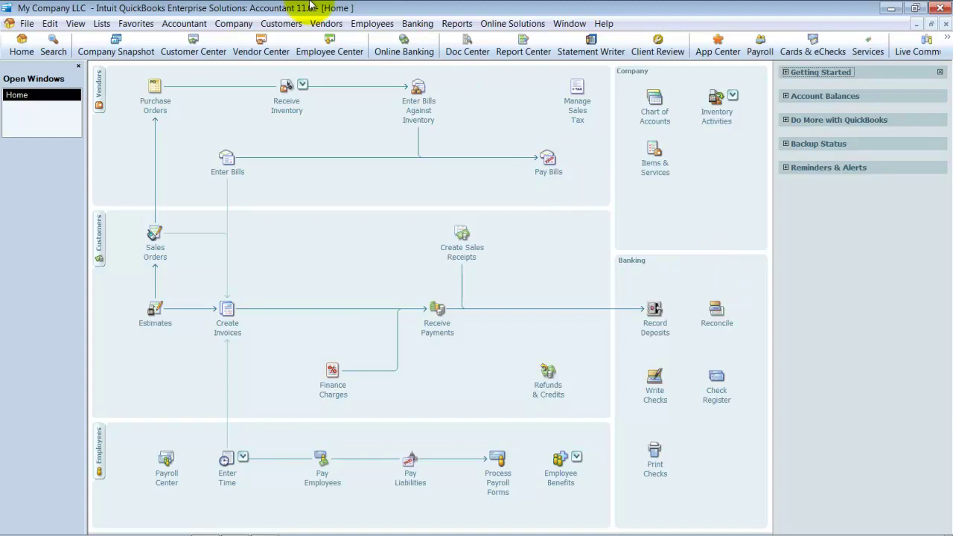
Step: Open the Chart of Accounts and widen the Name and Type columns so the account names and types are readable
left_click(101, 23)
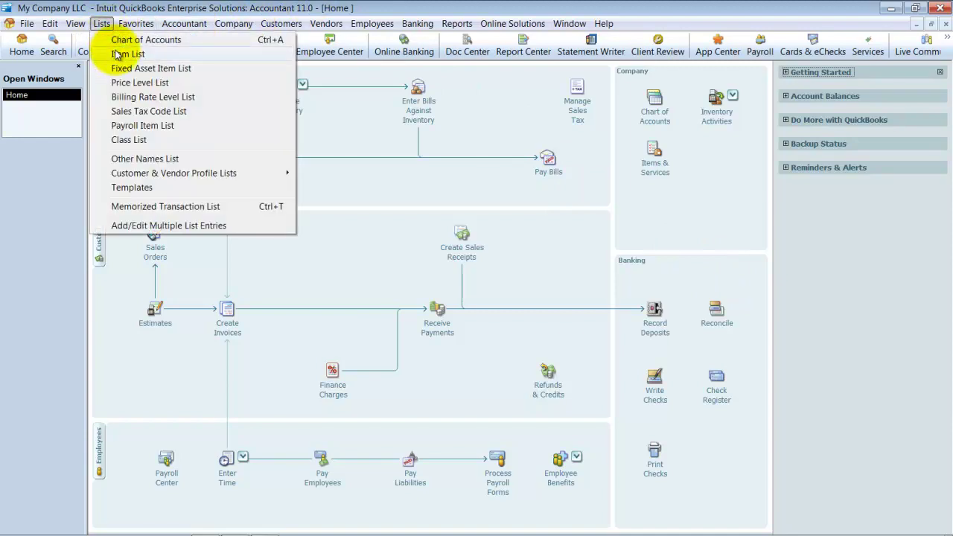
left_click(123, 39)
left_click_drag(163, 67, 179, 67)
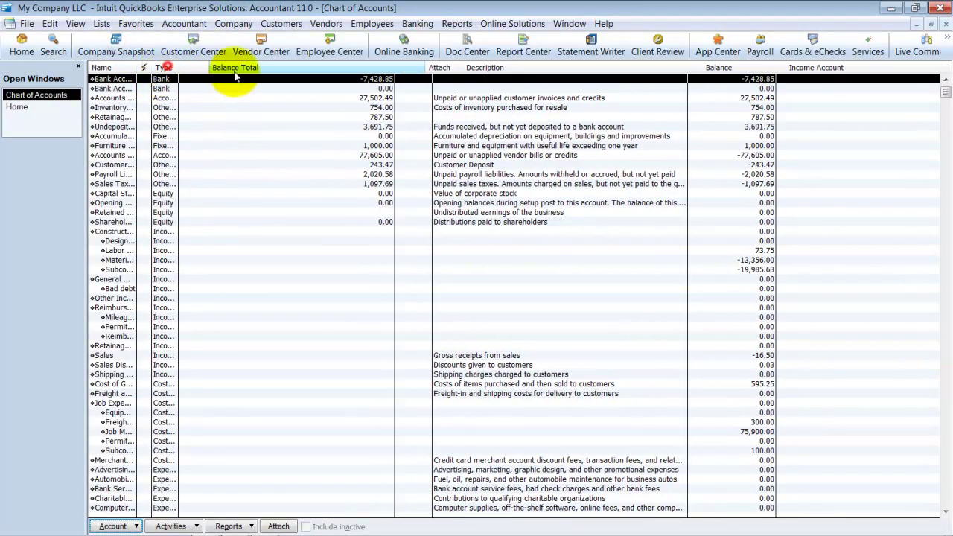
left_click_drag(235, 75, 262, 41)
left_click_drag(139, 65, 302, 53)
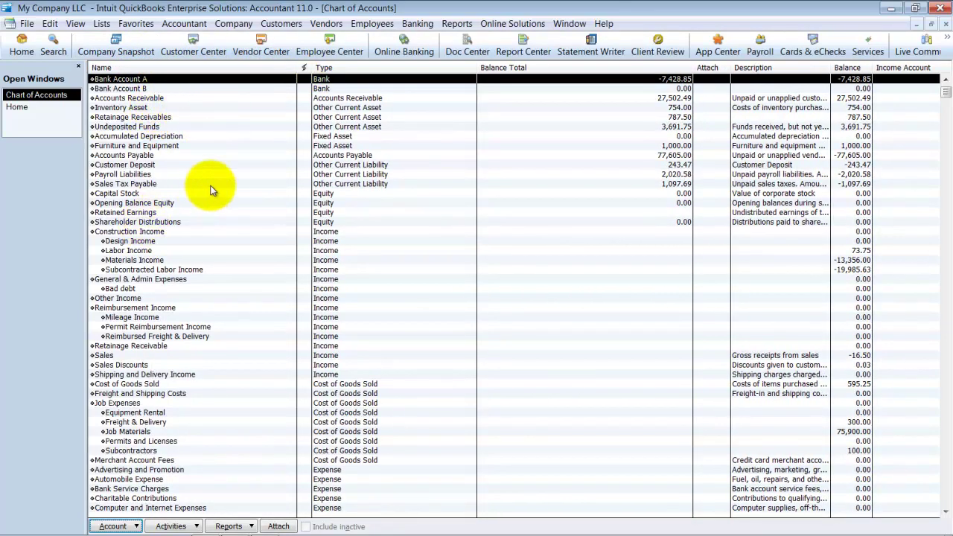
Step: Create an Other Current Asset account named WIP, save it, and widen the Name column of the account list
key("ctrl+n")
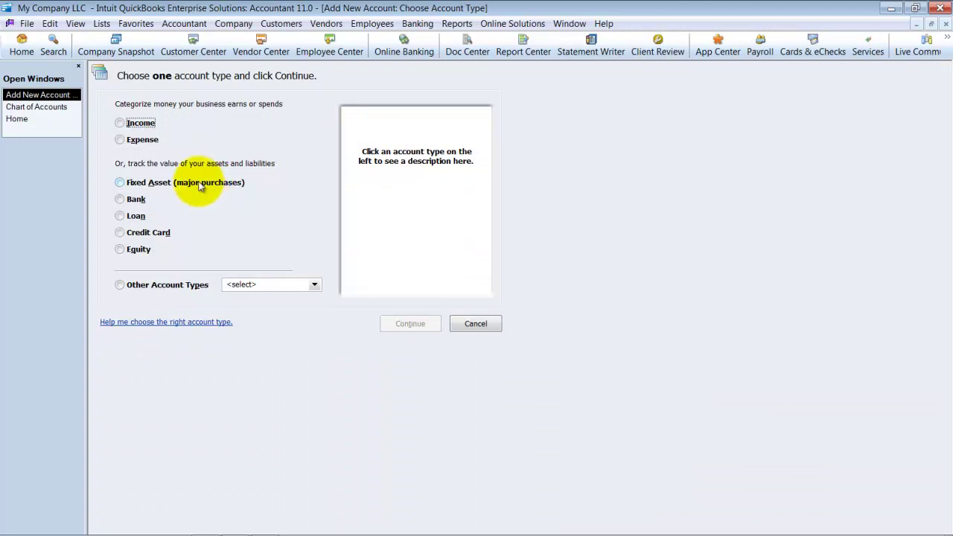
left_click(244, 285)
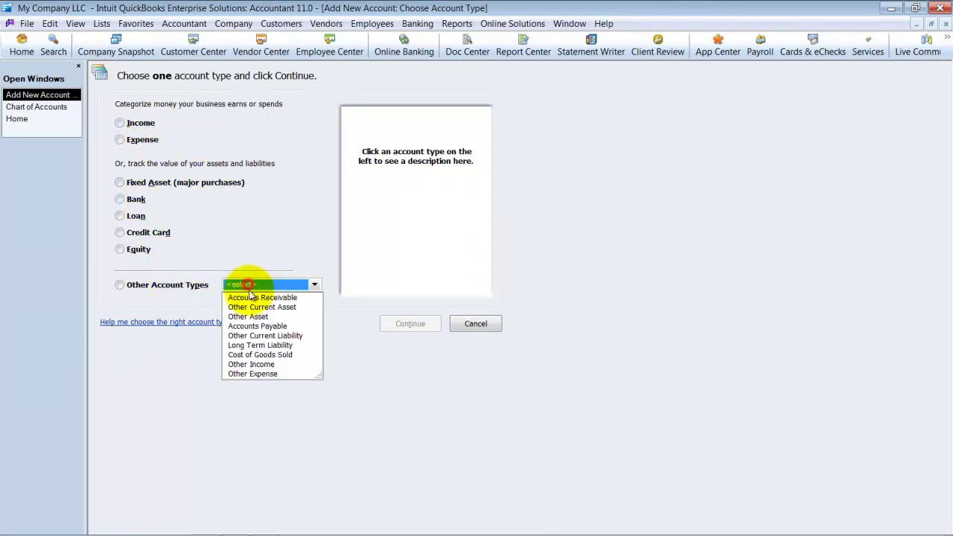
left_click(251, 306)
left_click(400, 326)
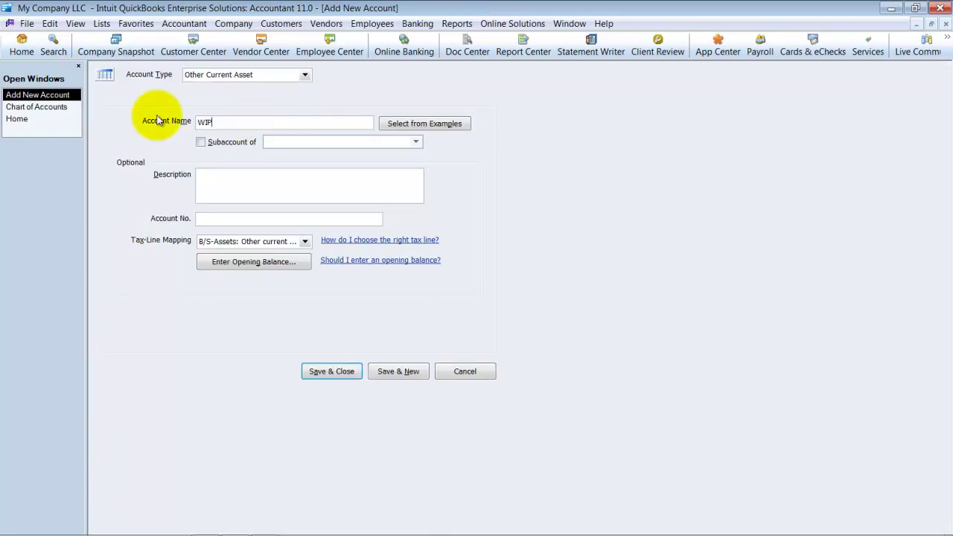
left_click(353, 371)
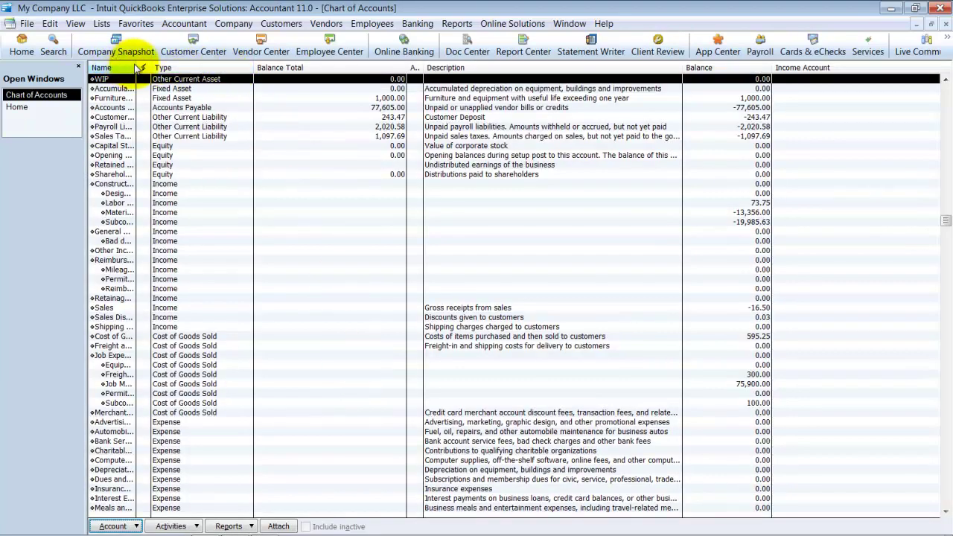
left_click_drag(135, 65, 187, 66)
scroll(477, 153, "up", 2)
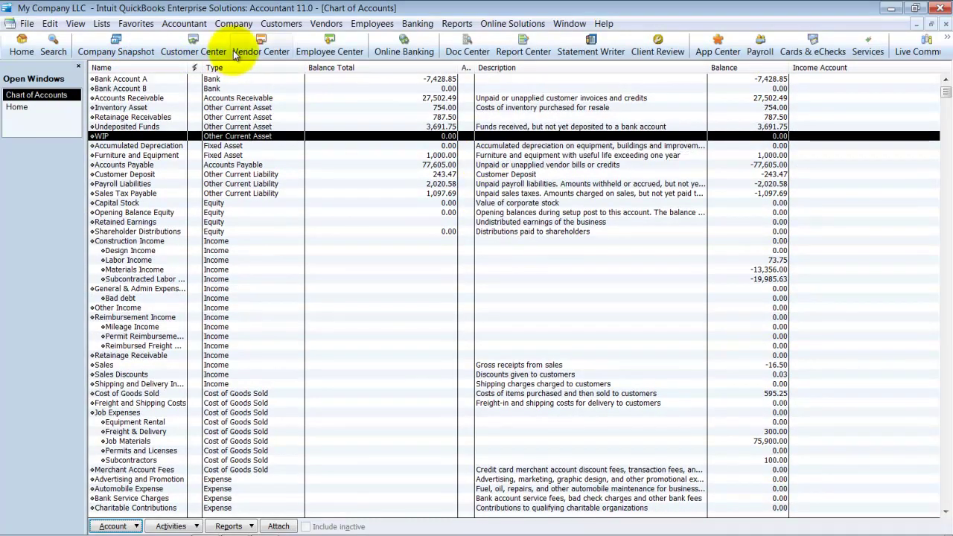
Step: Start a new Inventory Part item named Base Widget in the Item List
left_click(101, 24)
left_click(119, 54)
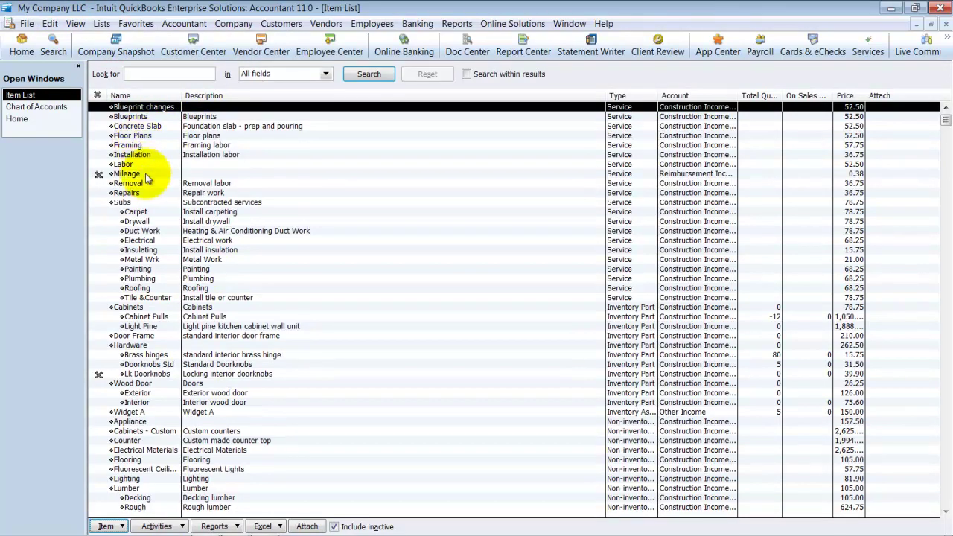
key("ctrl+n")
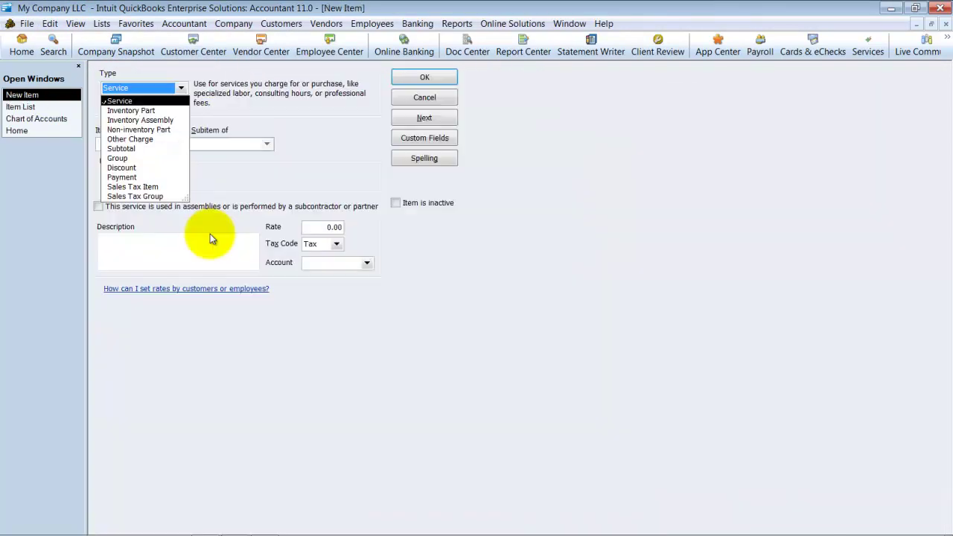
left_click(152, 111)
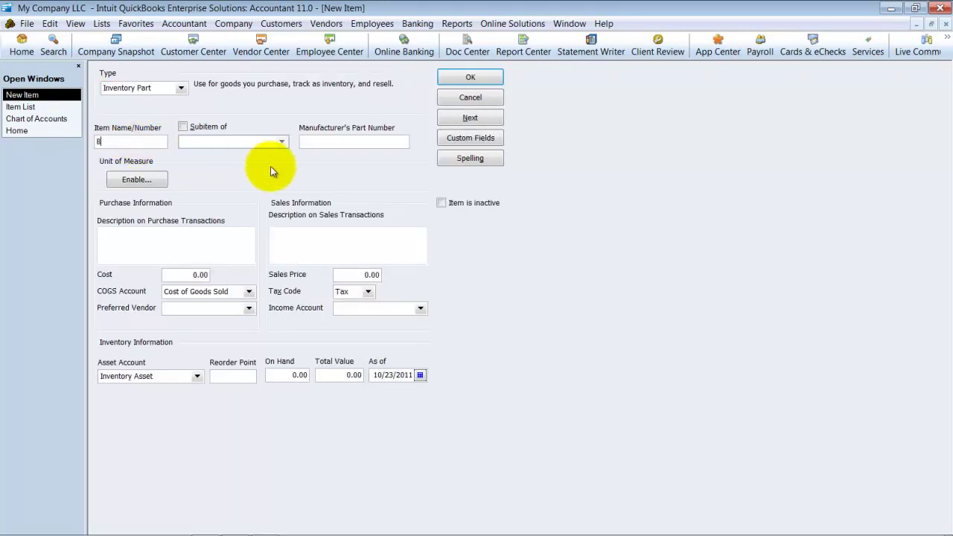
type("Base Widget")
key("Tab")
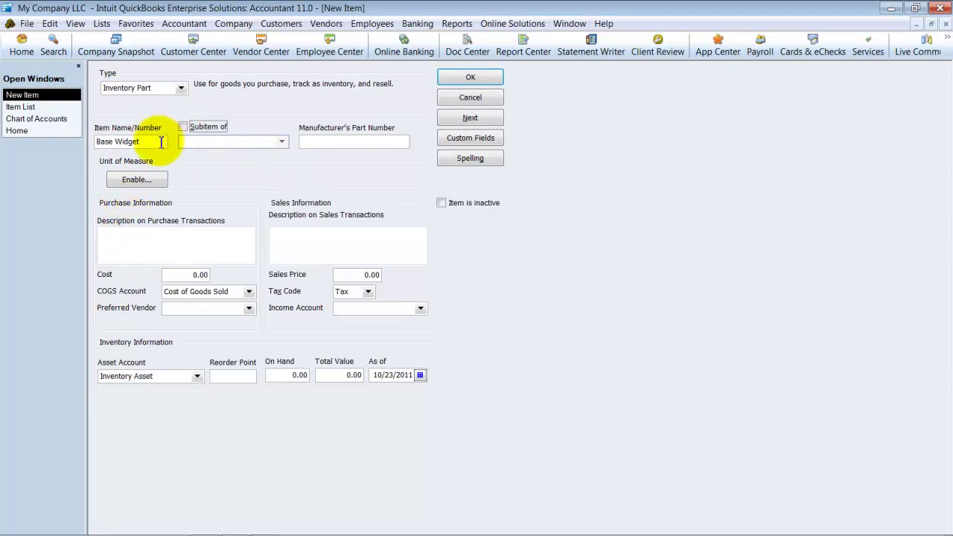
Step: Copy the item name Base Widget into both the purchase and the sales transaction descriptions
left_click_drag(159, 142, 9, 155)
key("ctrl+c")
left_click(139, 235)
key("ctrl+v")
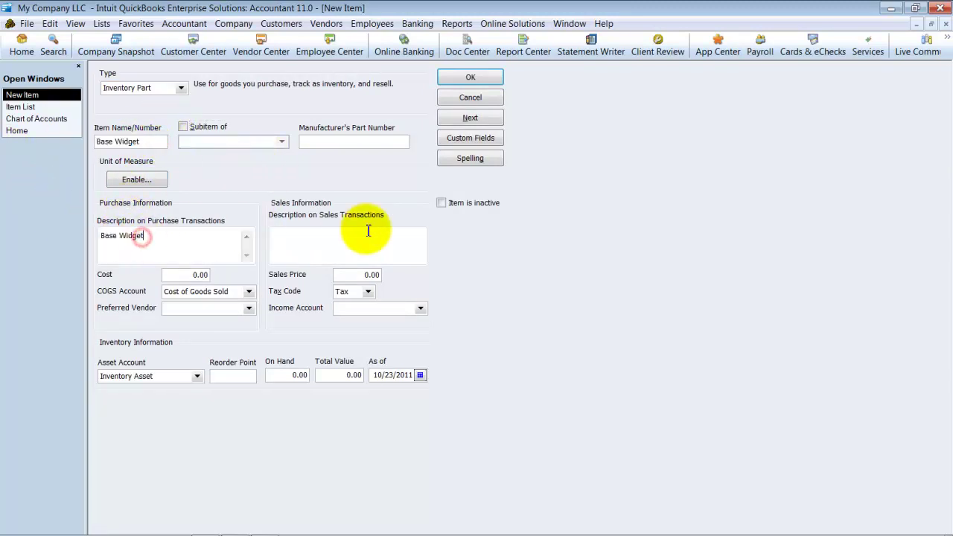
left_click(367, 243)
key("ctrl+v")
key("Tab")
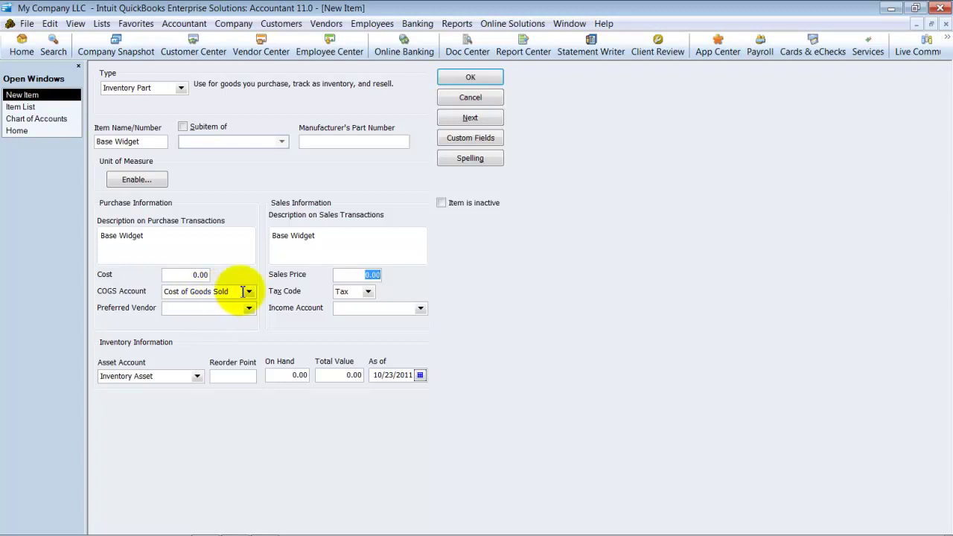
Step: Set the COGS account of the Base Widget item to WIP
left_click(242, 291)
left_click(250, 291)
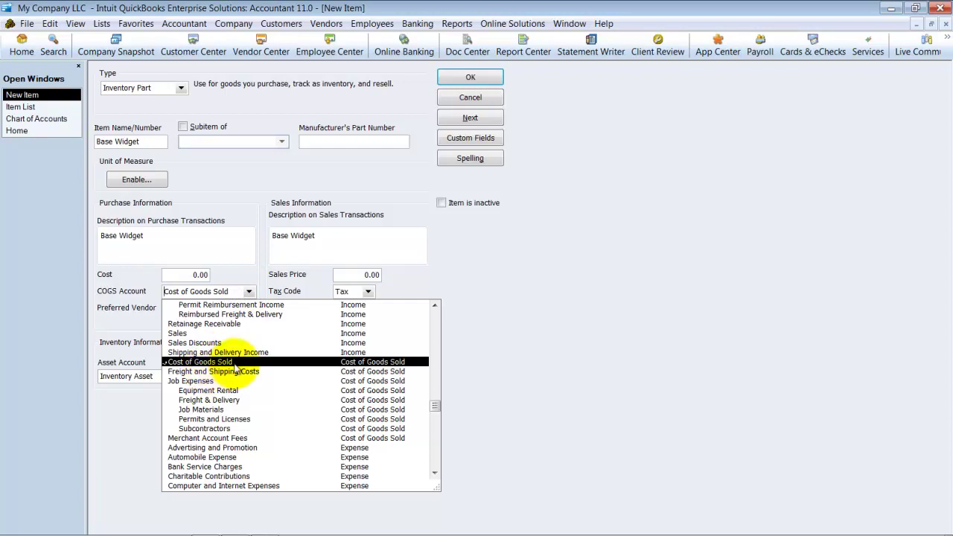
scroll(270, 406, "up", 4)
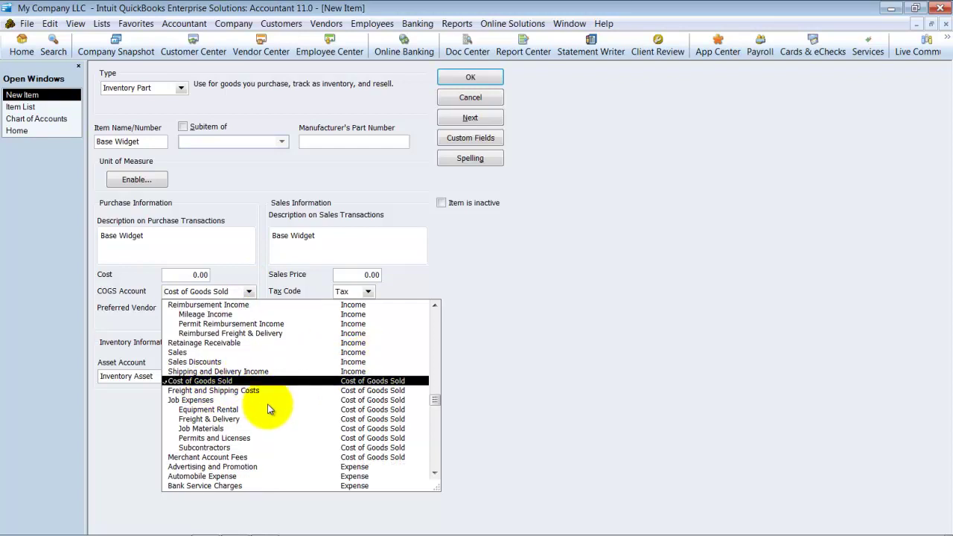
scroll(269, 406, "up", 4)
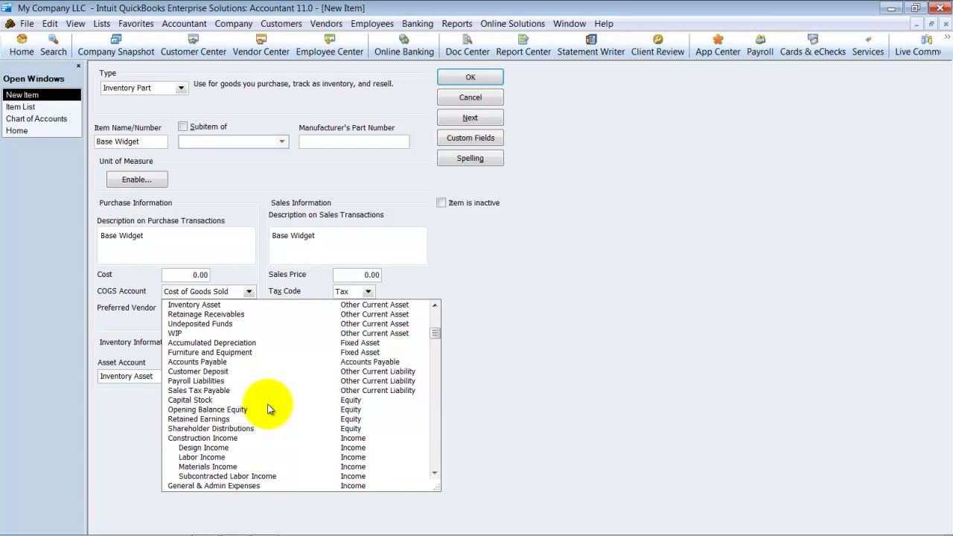
left_click(179, 332)
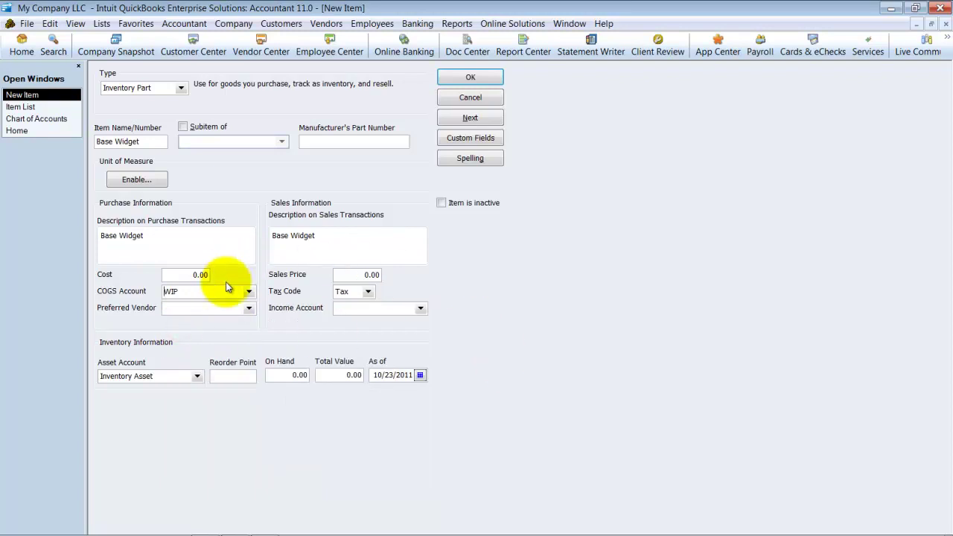
Step: Set the income account of the Base Widget item to General & Admin Expenses
left_click(419, 309)
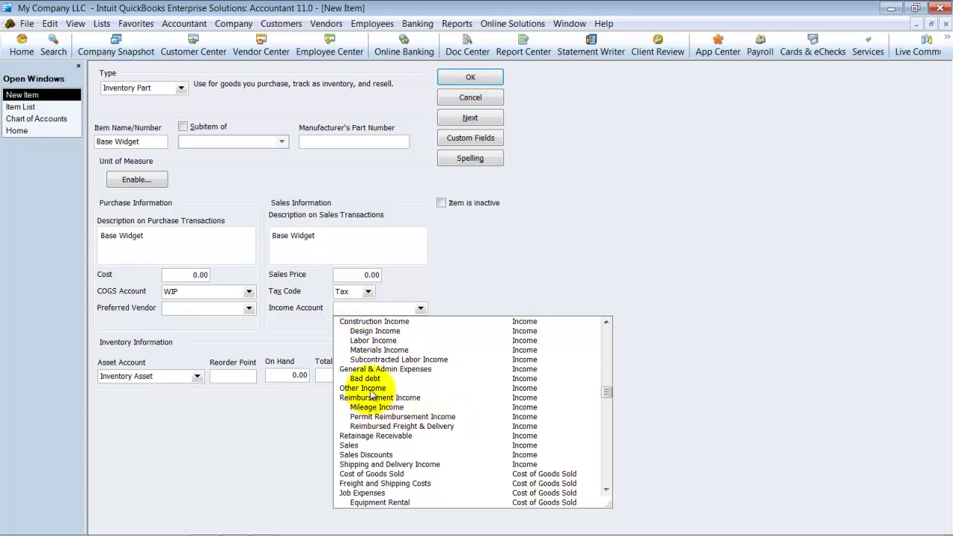
left_click(365, 370)
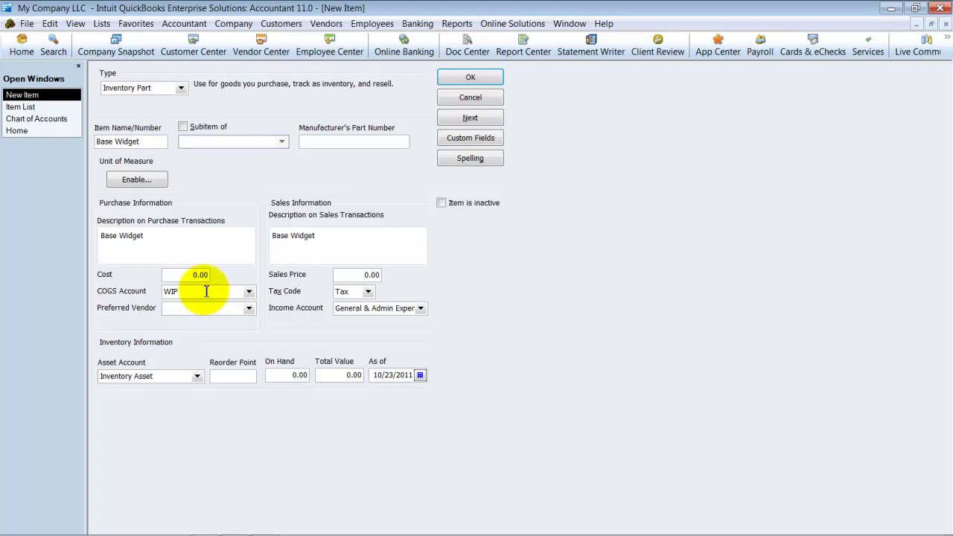
left_click(206, 292)
double_click(216, 295)
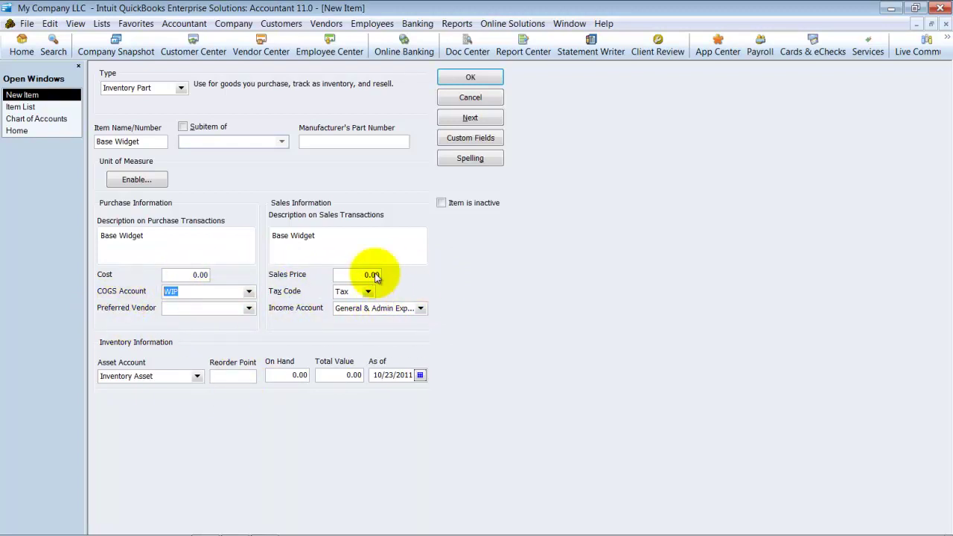
Step: Set the asset account of the Base Widget item to WIP and save the item
left_click(197, 377)
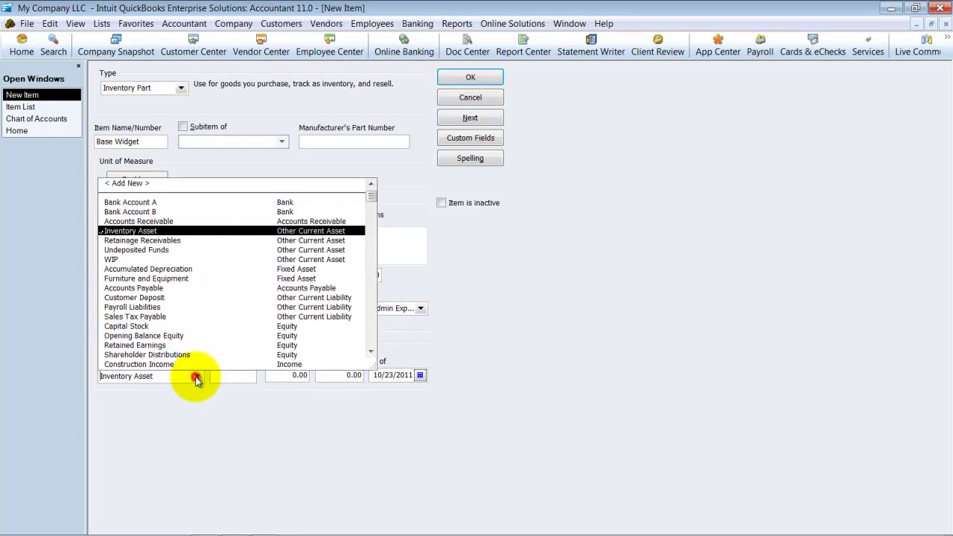
left_click(112, 259)
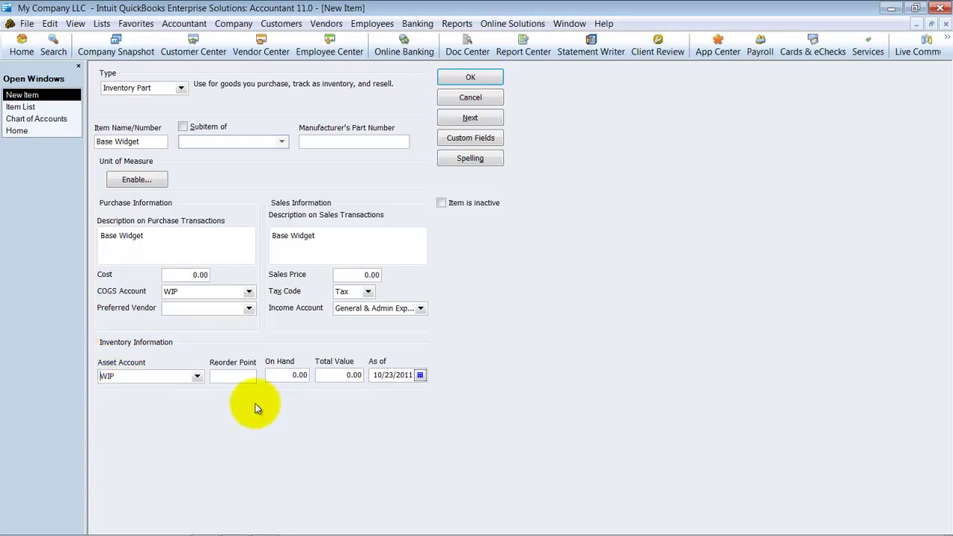
left_click(488, 80)
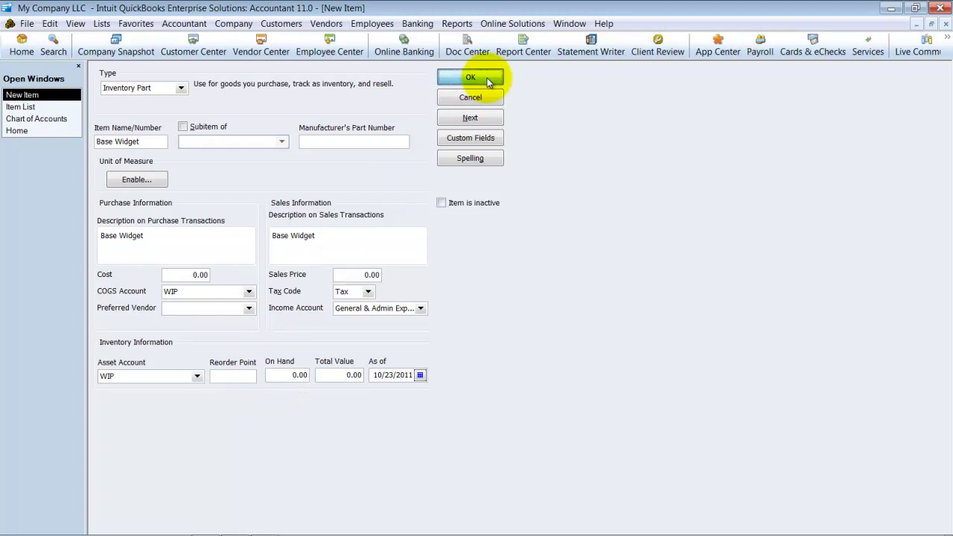
Step: Start another new item of type Inventory Assembly and name it Widget B
scroll(228, 227, "up", 1)
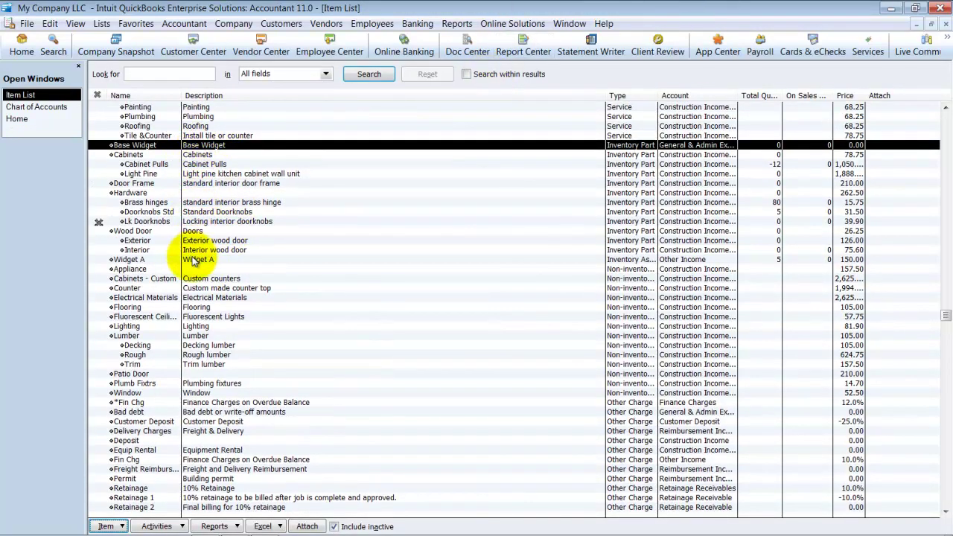
key("ctrl+n")
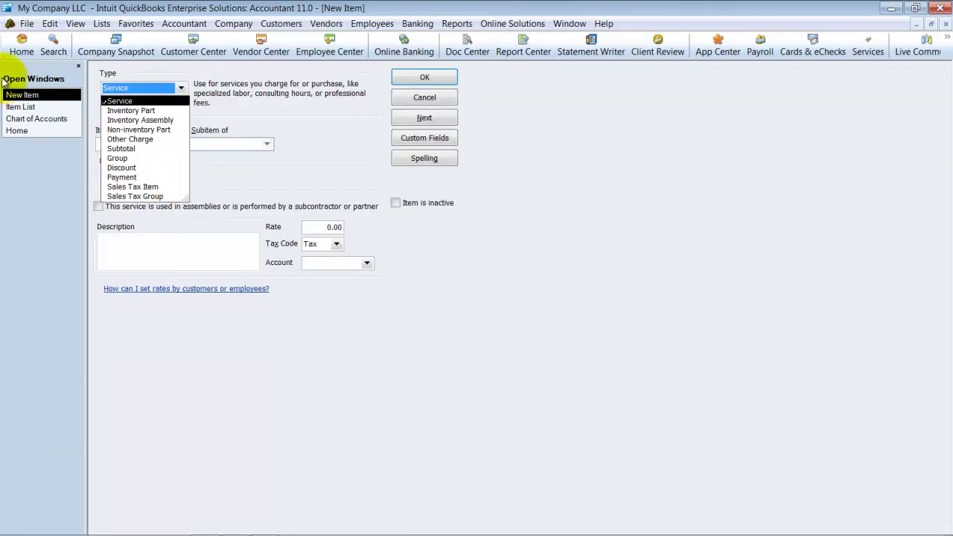
left_click(142, 120)
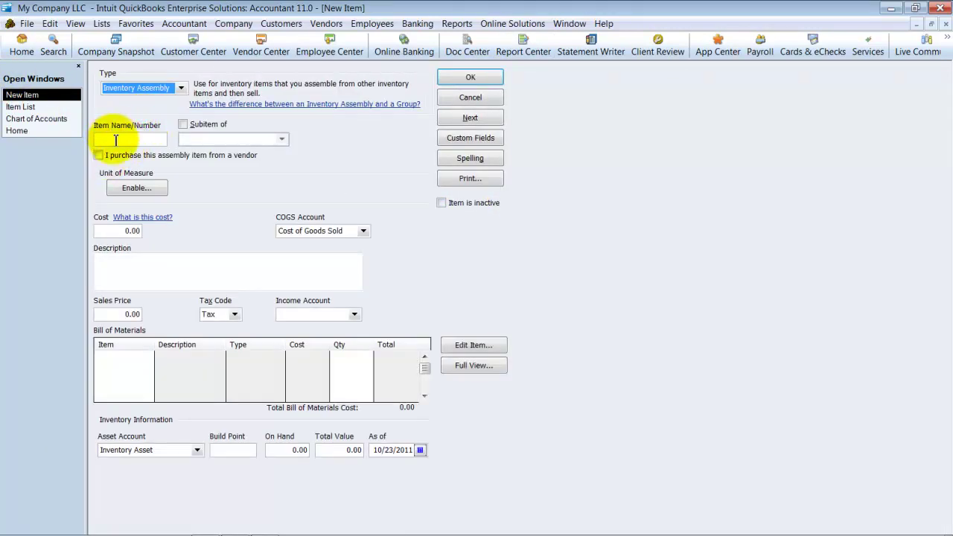
left_click(112, 139)
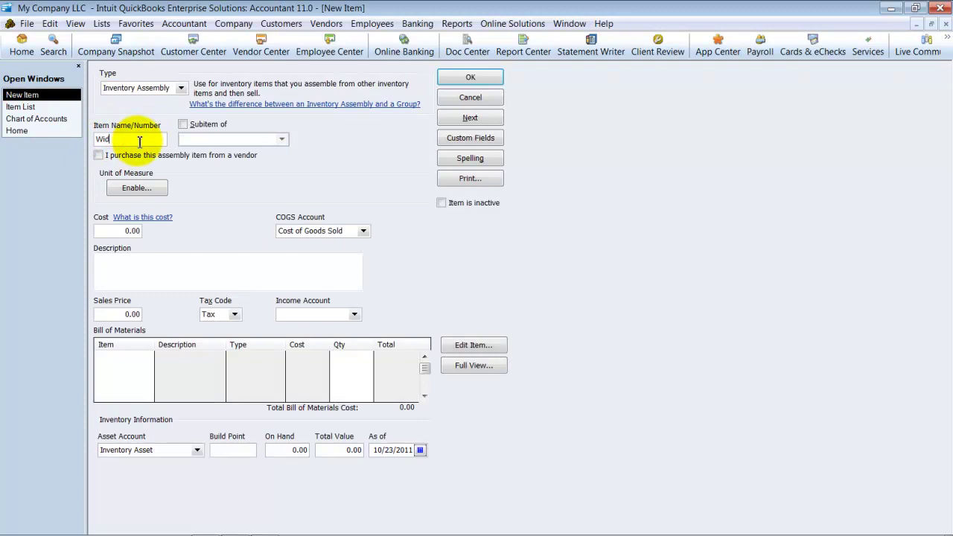
type("Widget B")
key("Tab")
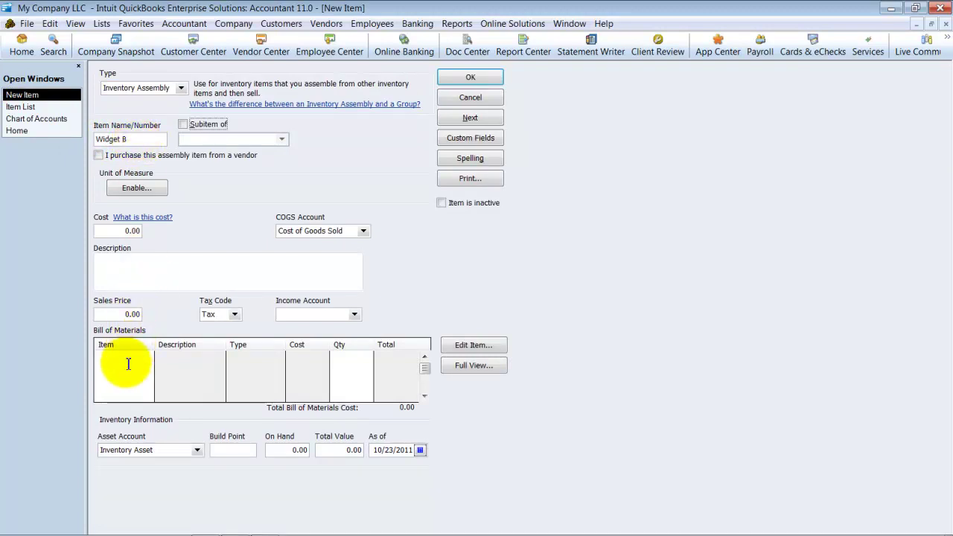
Step: Set the Widget B assembly's cost to 50 and its income account to Construction Income
left_click(114, 232)
type("50")
key("Tab")
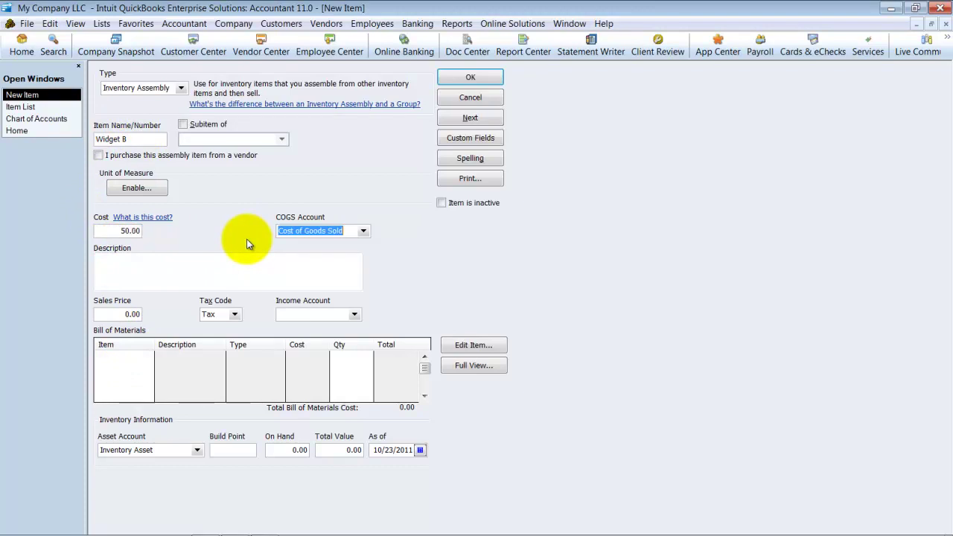
left_click(356, 316)
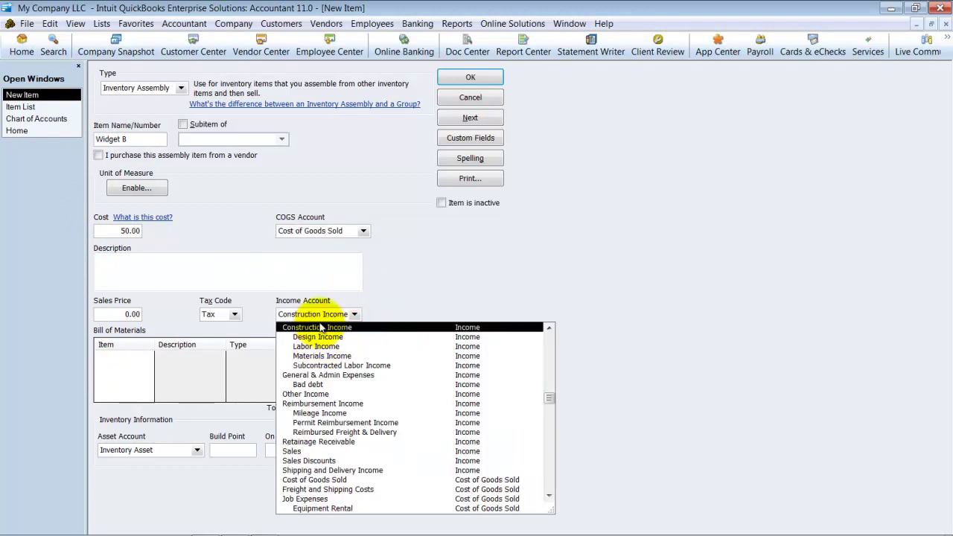
left_click(319, 326)
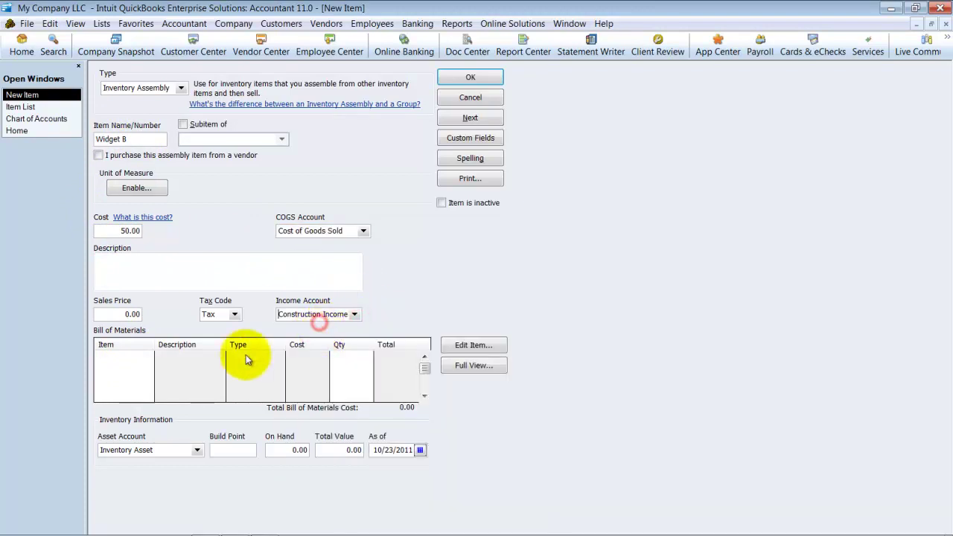
Step: Copy the item name Widget B into the assembly's description
left_click(123, 263)
left_click(139, 142)
left_click_drag(139, 142, 85, 187)
key("ctrl+c")
left_click(144, 272)
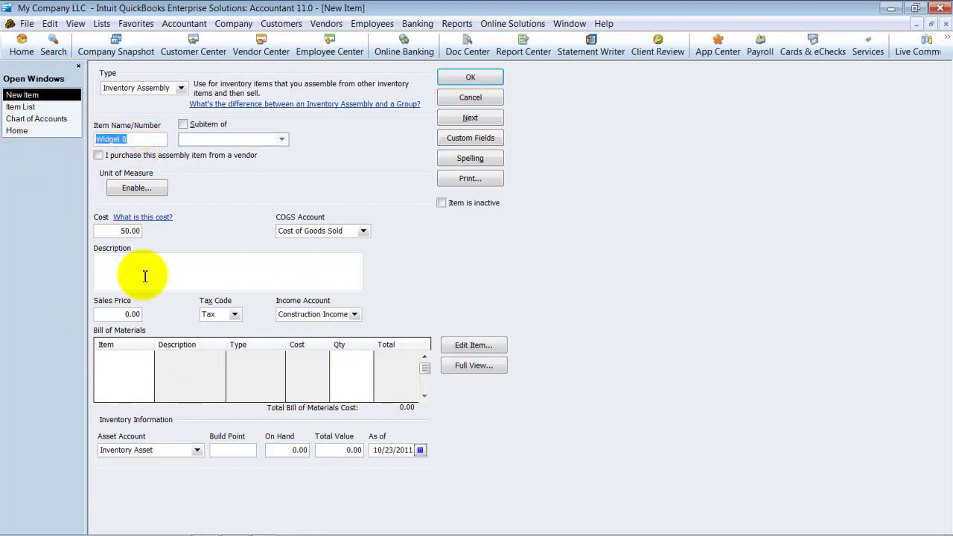
key("ctrl+v")
key("Tab")
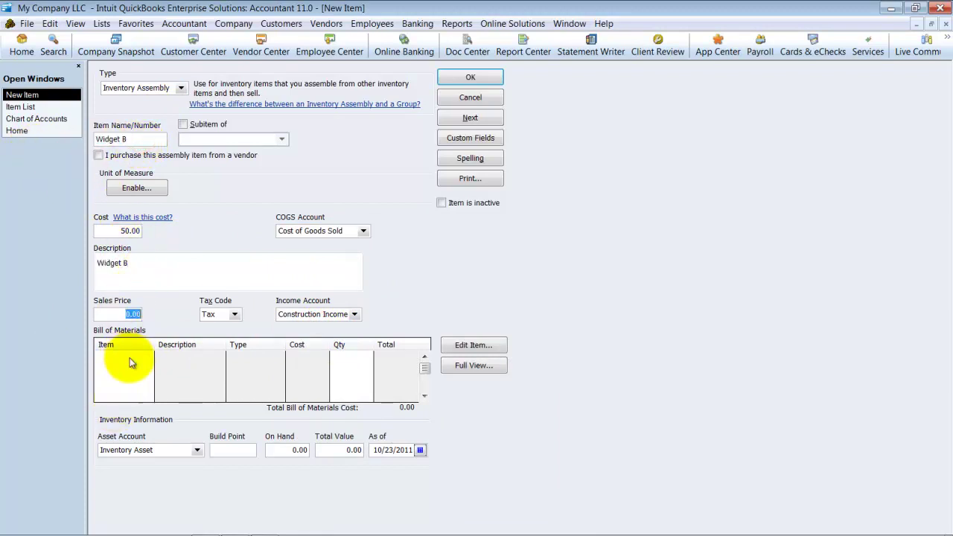
Step: Add Widget A with a quantity of 2 to Widget B's bill of materials
left_click(131, 359)
left_click(149, 358)
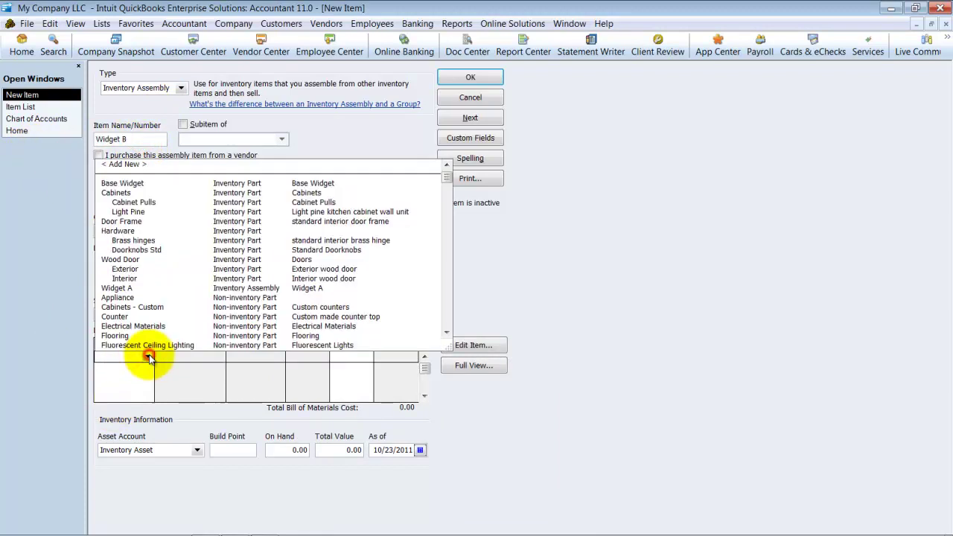
left_click(119, 288)
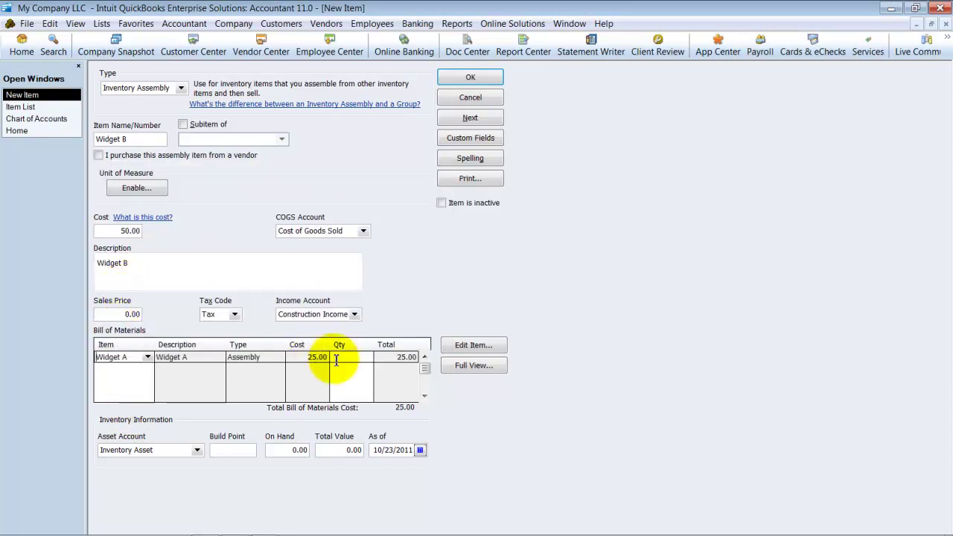
left_click(358, 359)
Step: Add Base Widget with a quantity of 1 as the second component in the bill of materials
left_click(141, 368)
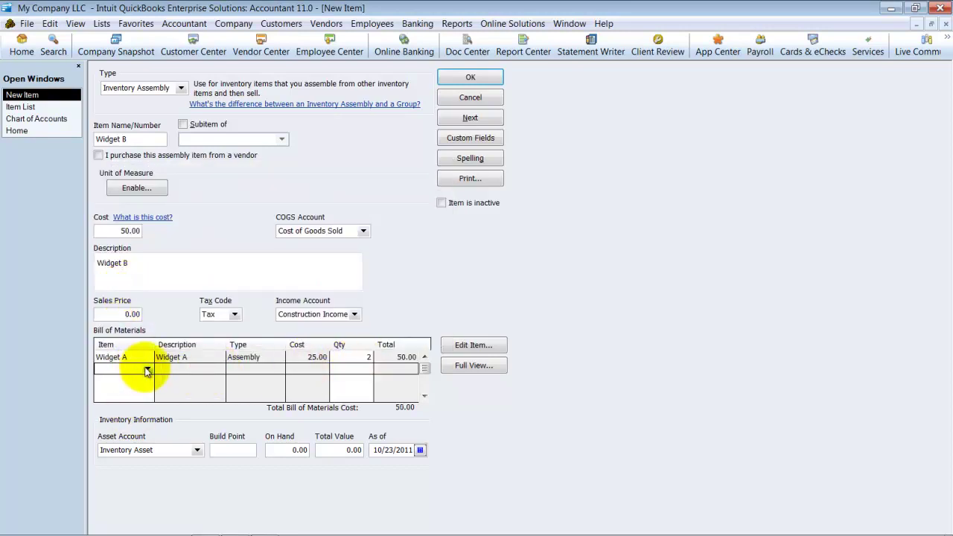
left_click(148, 368)
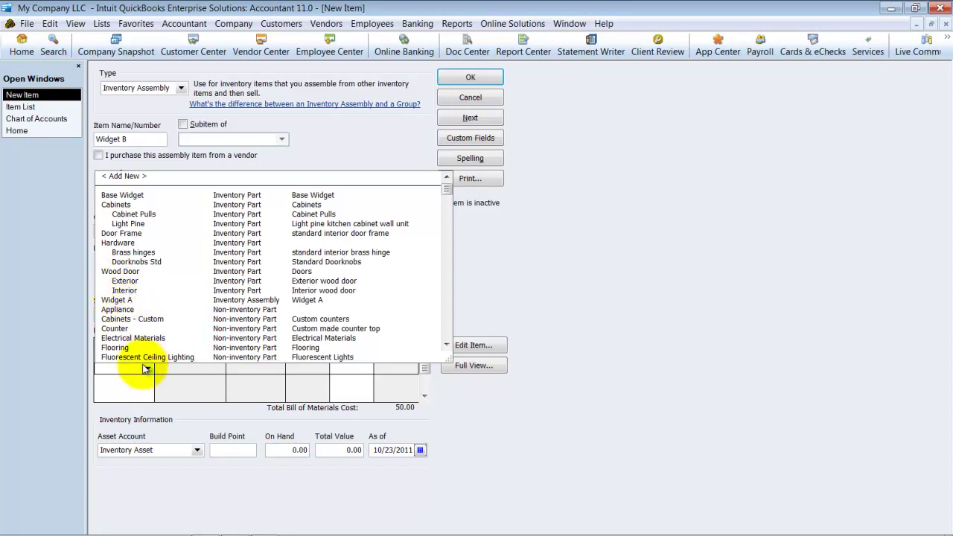
type("W")
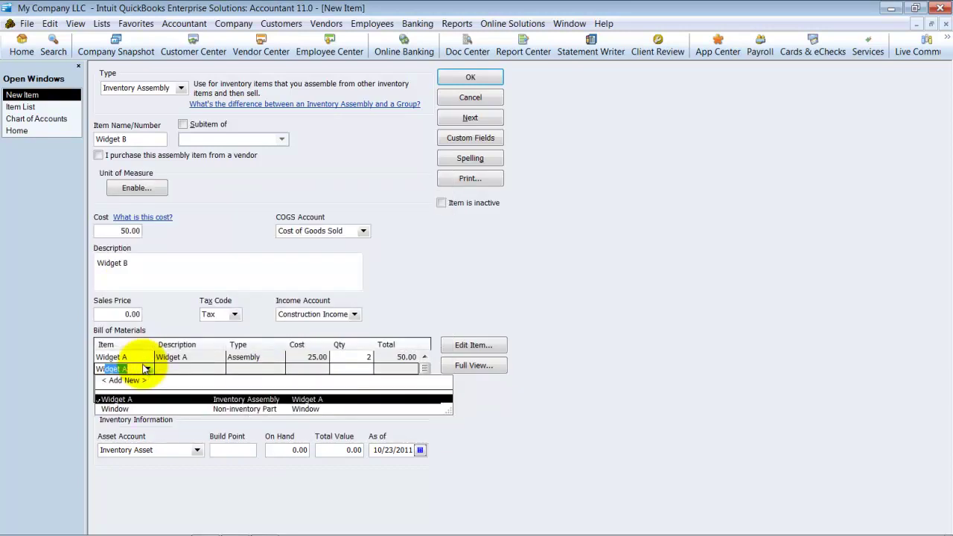
key("BackSpace")
key("BackSpace")
type("B")
key("Tab")
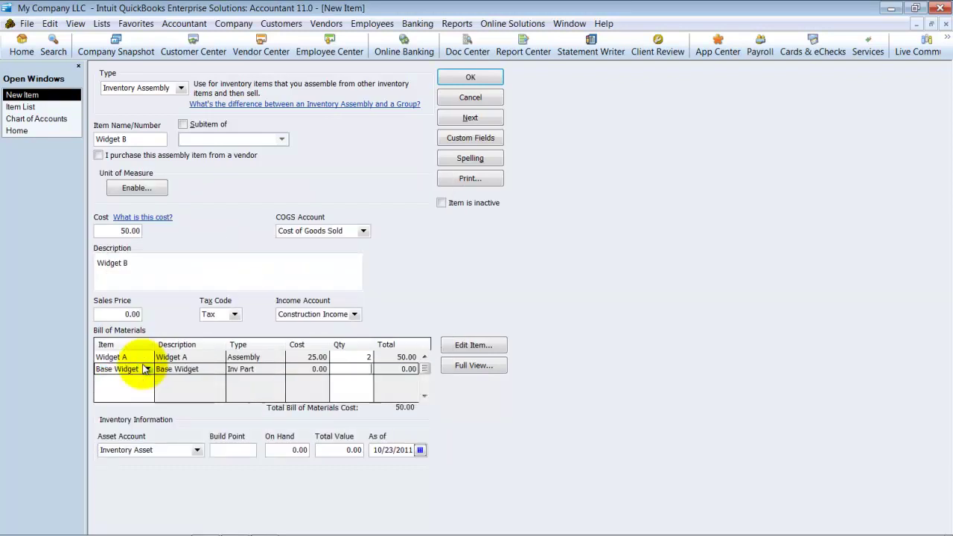
type("1")
key("Tab")
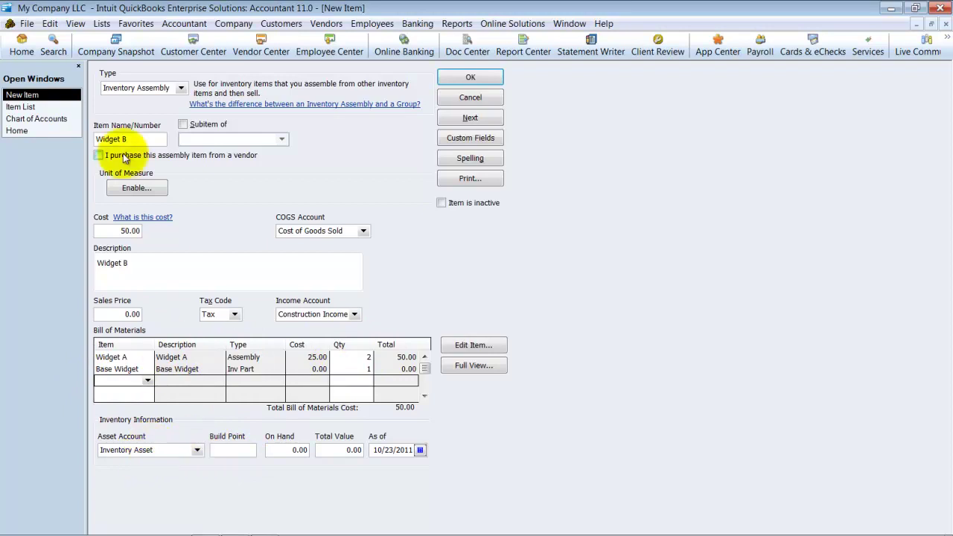
Step: Save the Widget B assembly, agreeing to update its sales price and setting it to 150
left_click_drag(170, 448, 70, 449)
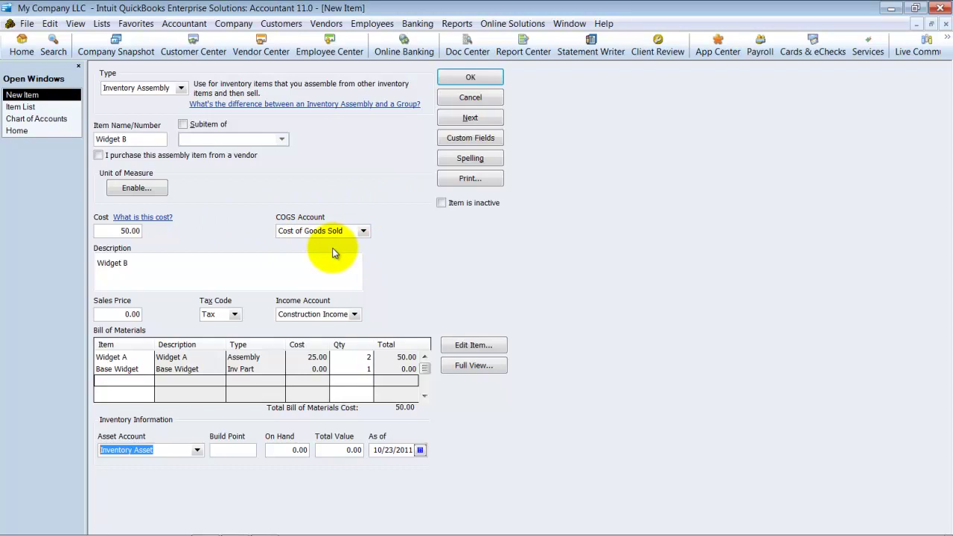
left_click(472, 76)
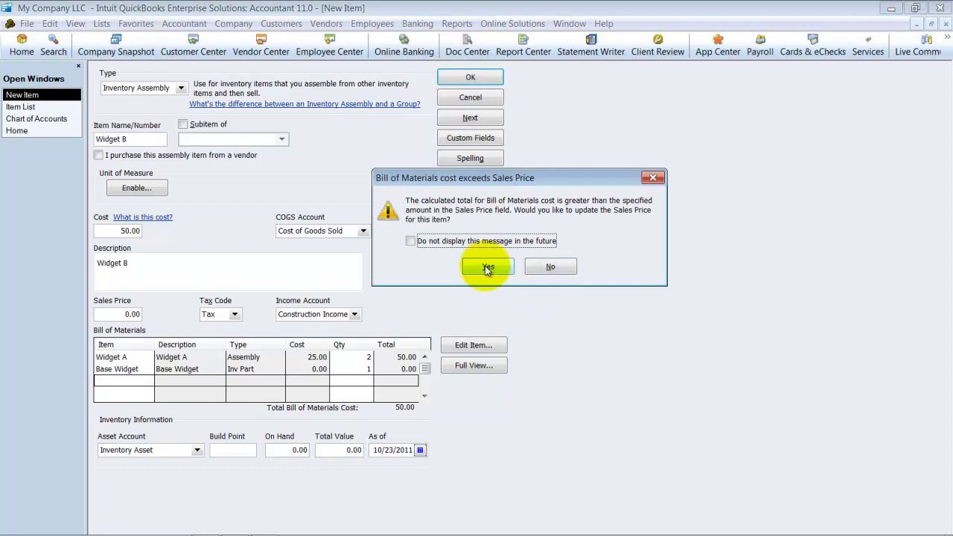
left_click(486, 268)
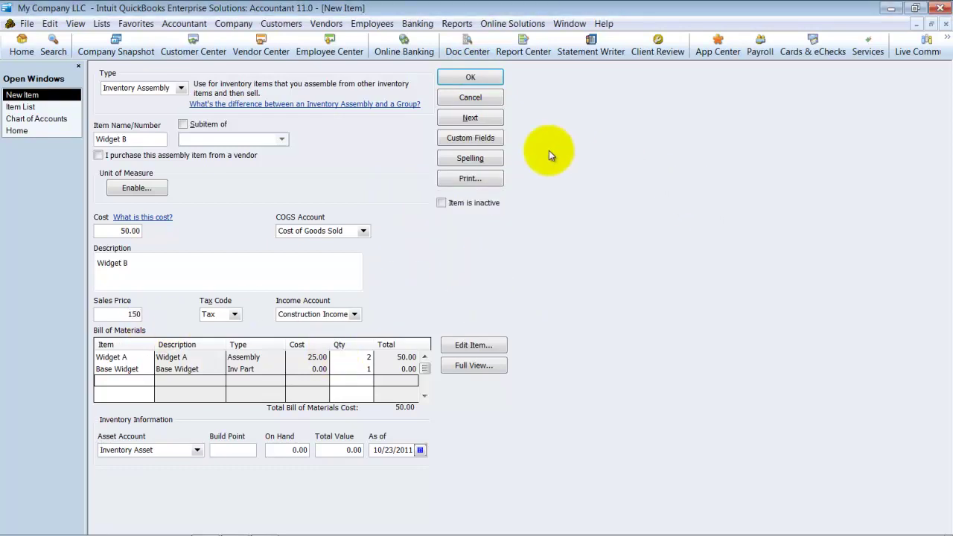
left_click(470, 78)
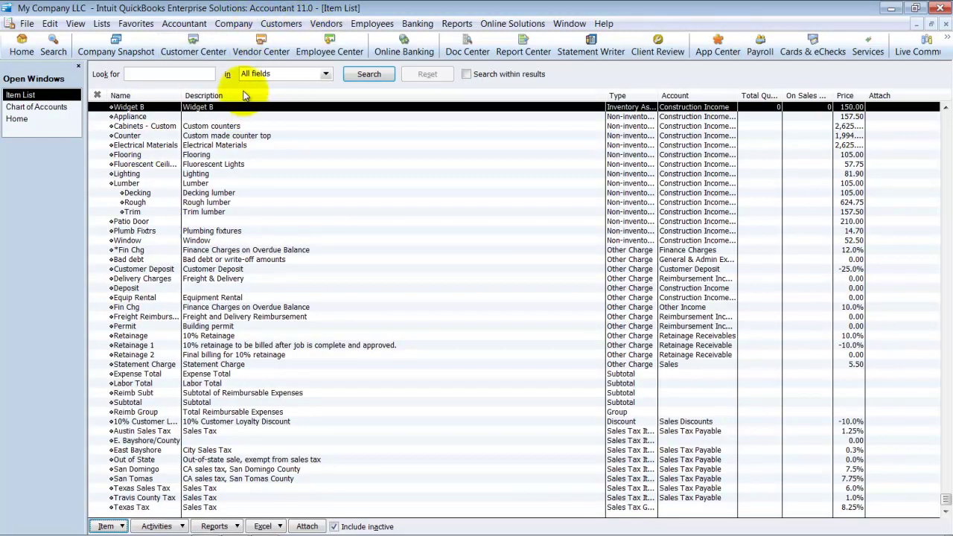
Step: Start a new vendor bill with City of Austin as the vendor
left_click(325, 26)
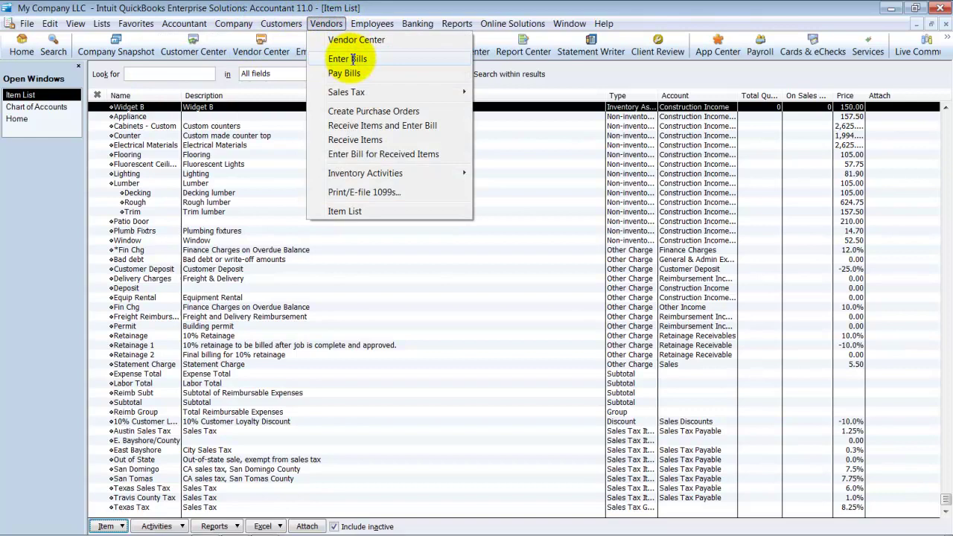
left_click(353, 59)
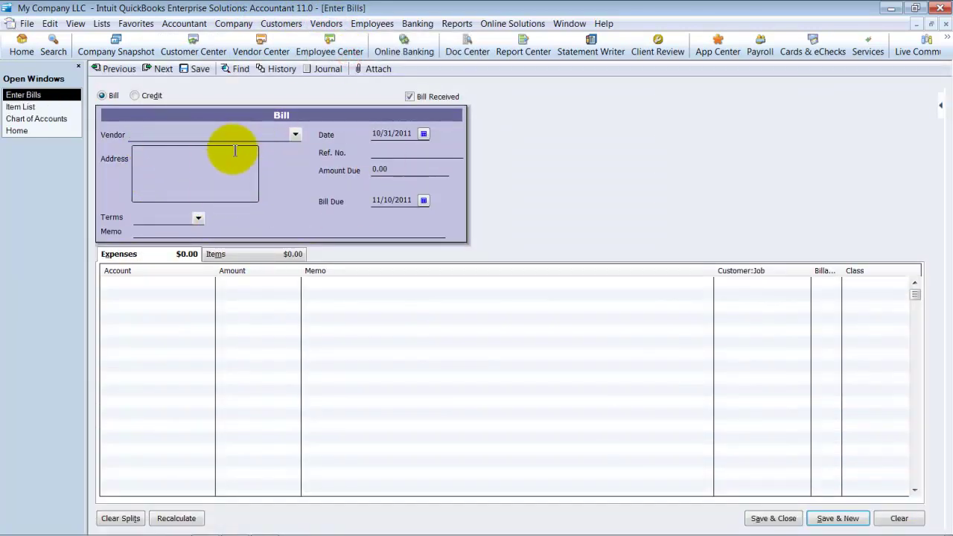
left_click(296, 134)
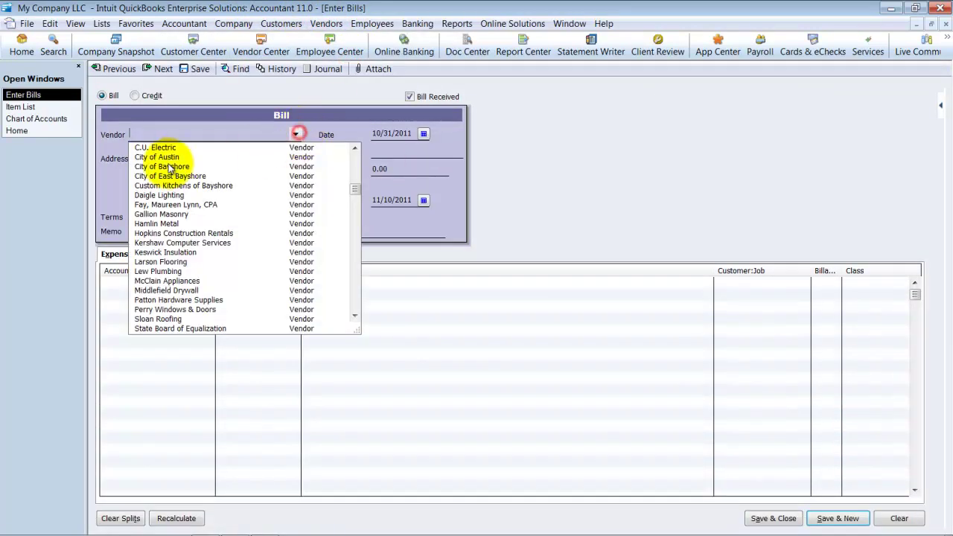
left_click(169, 160)
Step: Add an item line for 200 Base Widgets at a cost of 1.00 each, and save and close the bill
left_click(203, 256)
left_click(174, 283)
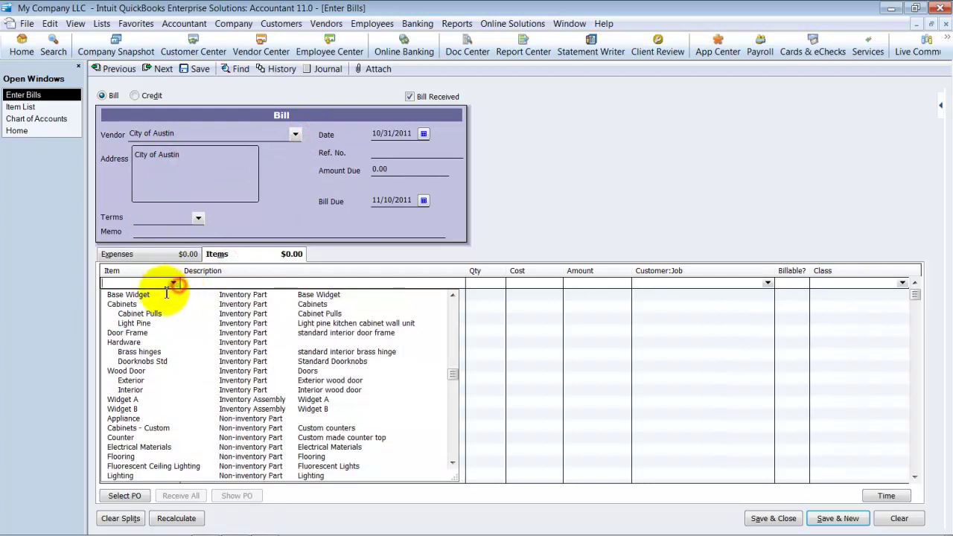
left_click(145, 295)
left_click(486, 286)
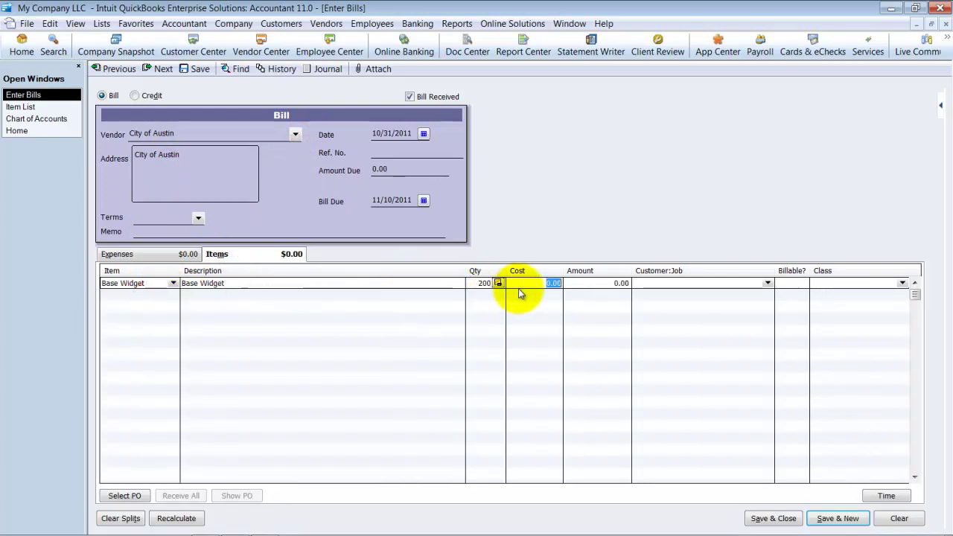
key("Tab")
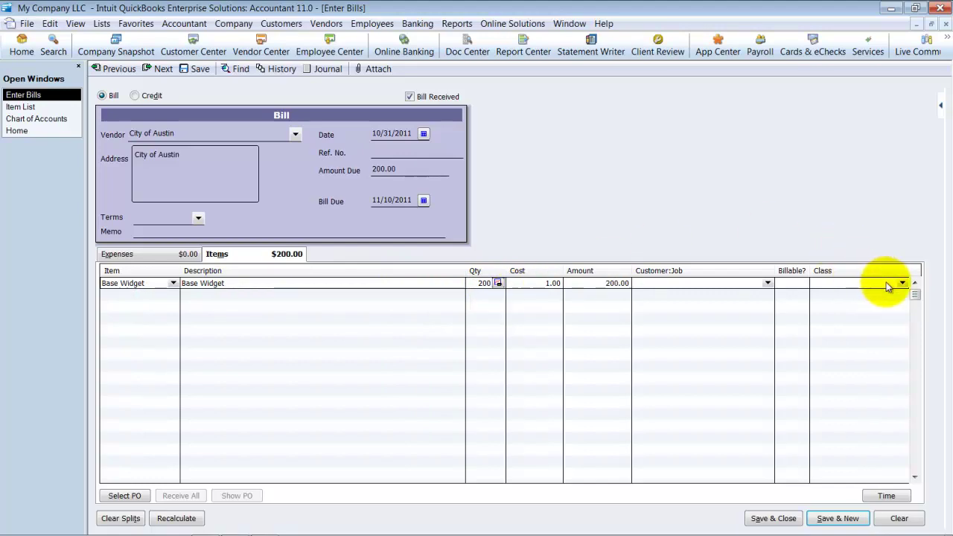
left_click(755, 519)
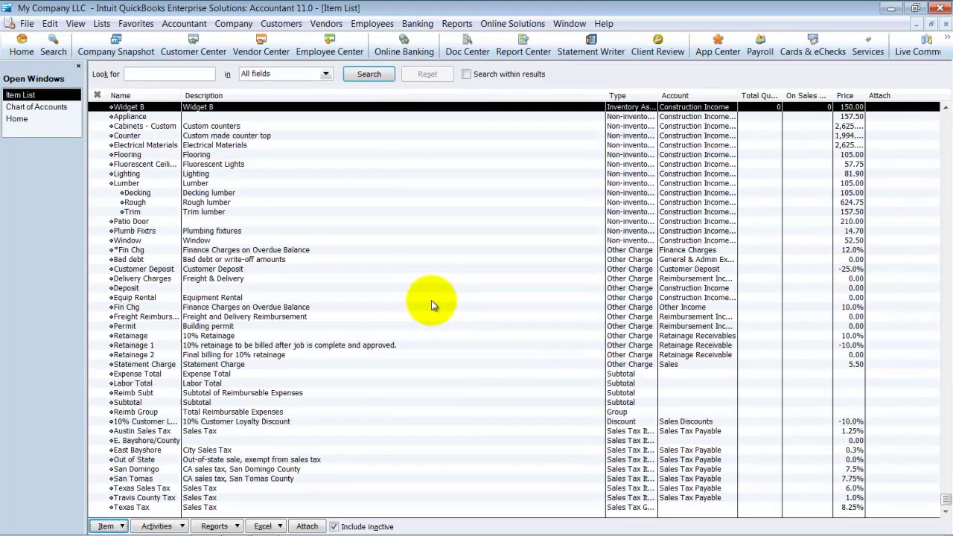
Step: View the QuickReport for Widget B across all dates and close it
scroll(467, 242, "up", 4)
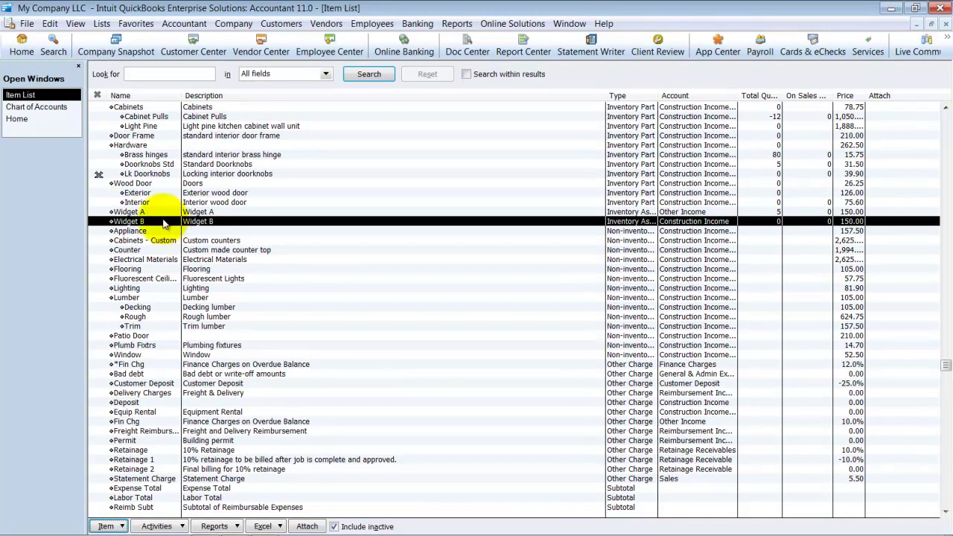
key("ctrl+q")
type("a")
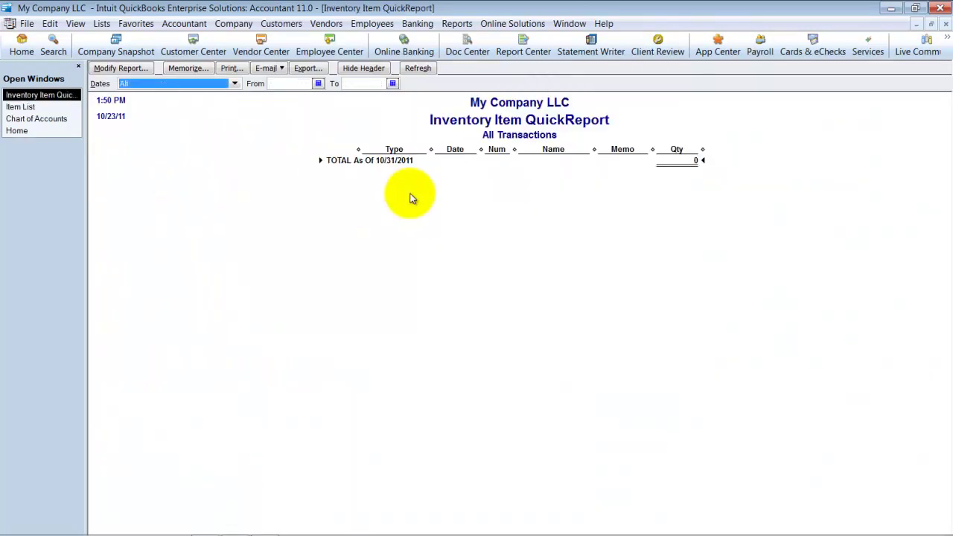
left_click(946, 23)
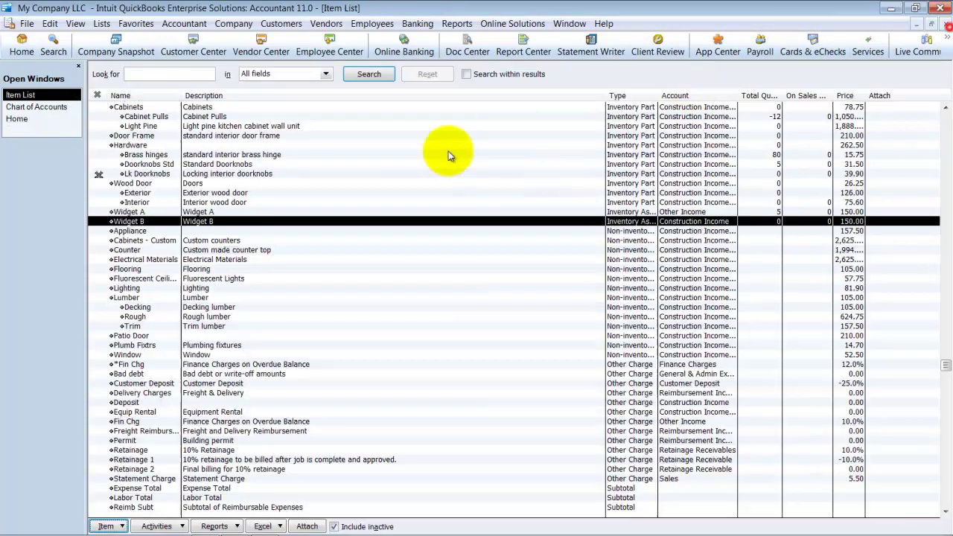
Step: Find Base Widget in the item list and show its QuickReport for all dates
left_click(448, 173)
key("b")
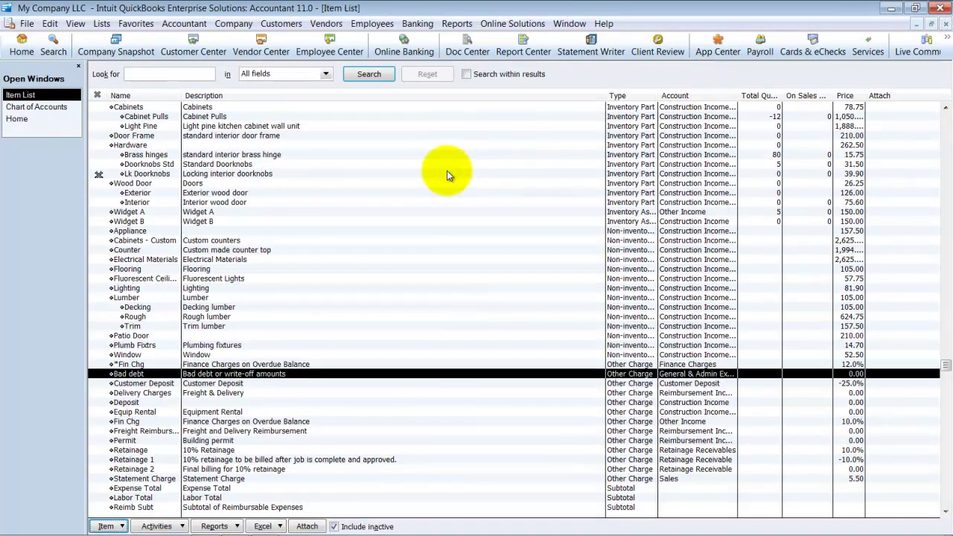
key("b")
key("ctrl+q")
key("a")
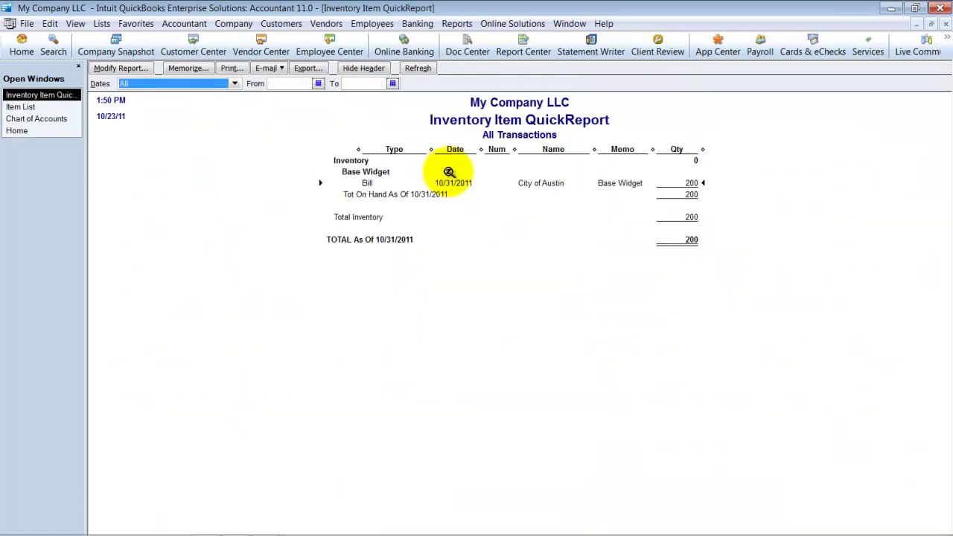
Step: Open the City of Austin bill from the report and review the accounts in its transaction journal
double_click(451, 187)
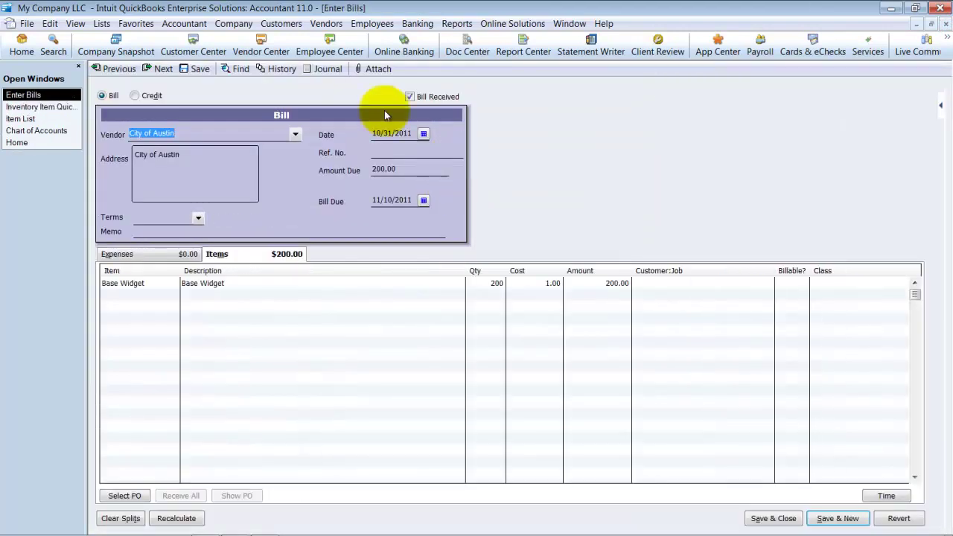
left_click(337, 69)
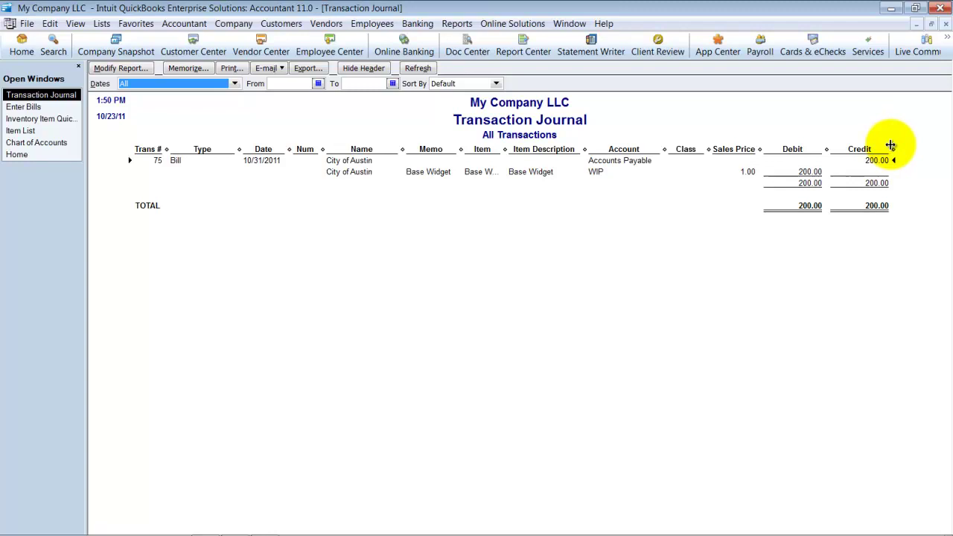
left_click(808, 171)
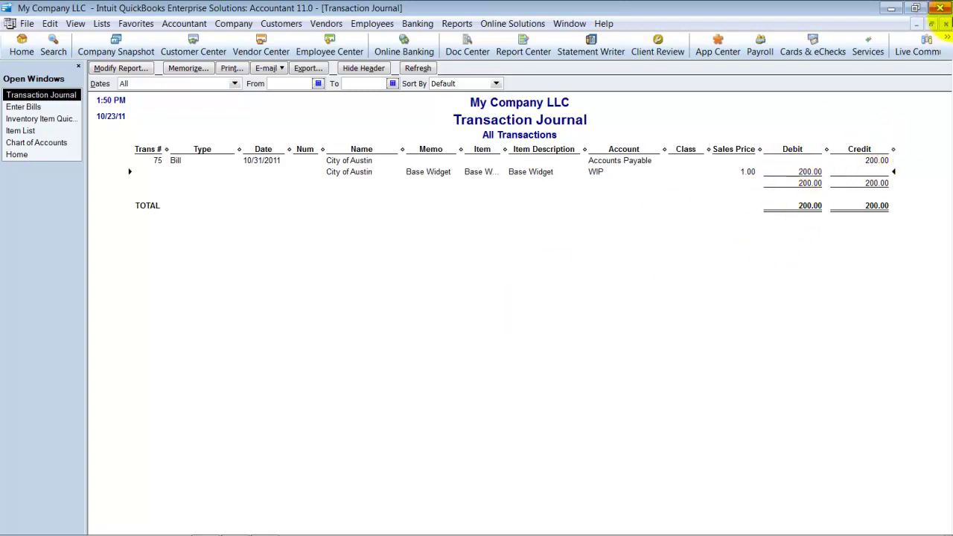
left_click(946, 24)
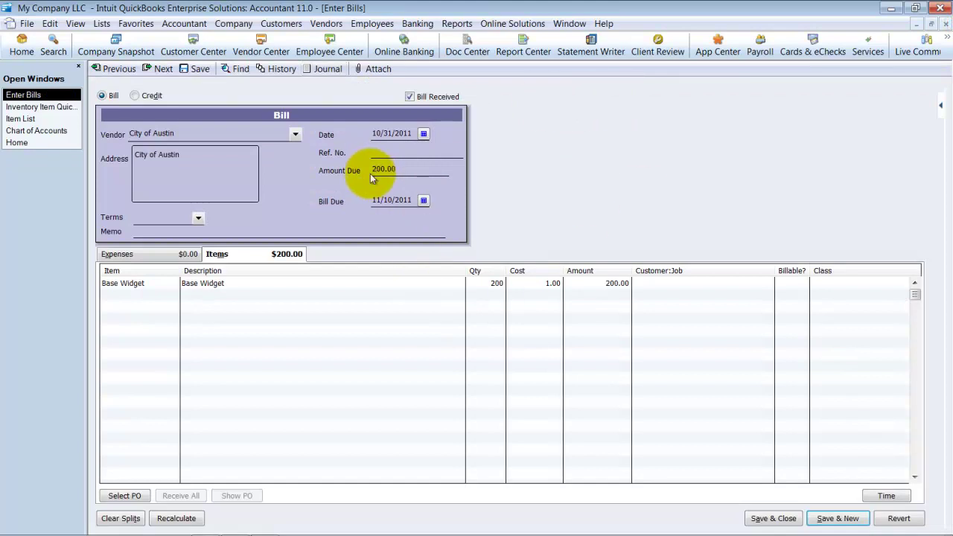
Step: Return to the item list and start a new Inventory Part item named Base Widget C
left_click(28, 110)
left_click(34, 118)
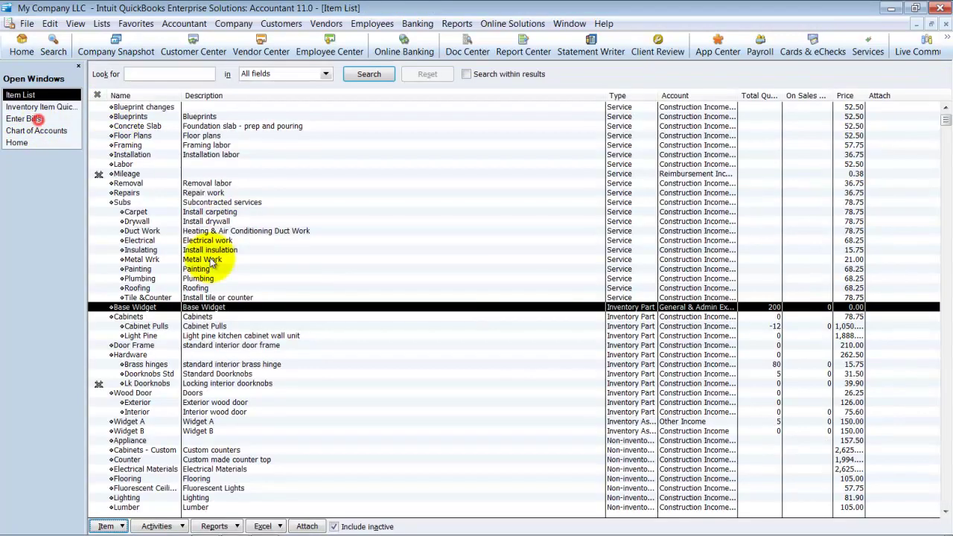
key("ctrl+n")
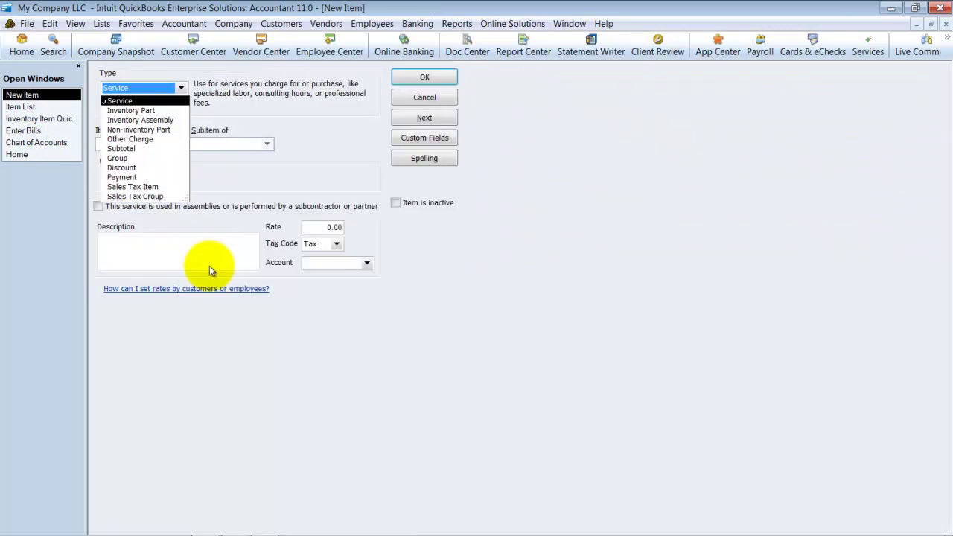
left_click(131, 110)
left_click(104, 144)
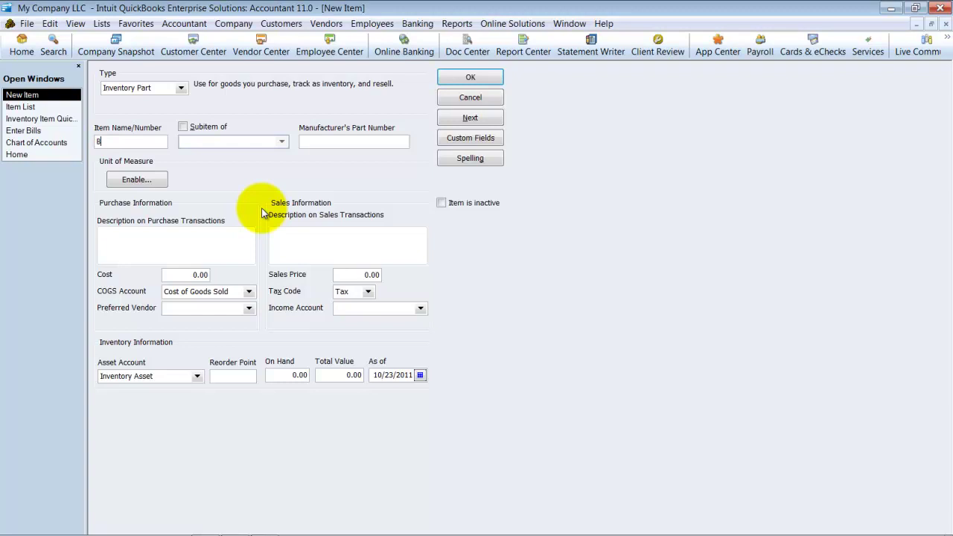
type("Base Widget C")
Step: Copy the item name Base Widget C into its purchase and sales descriptions
left_click_drag(166, 141, 96, 141)
key("ctrl+c")
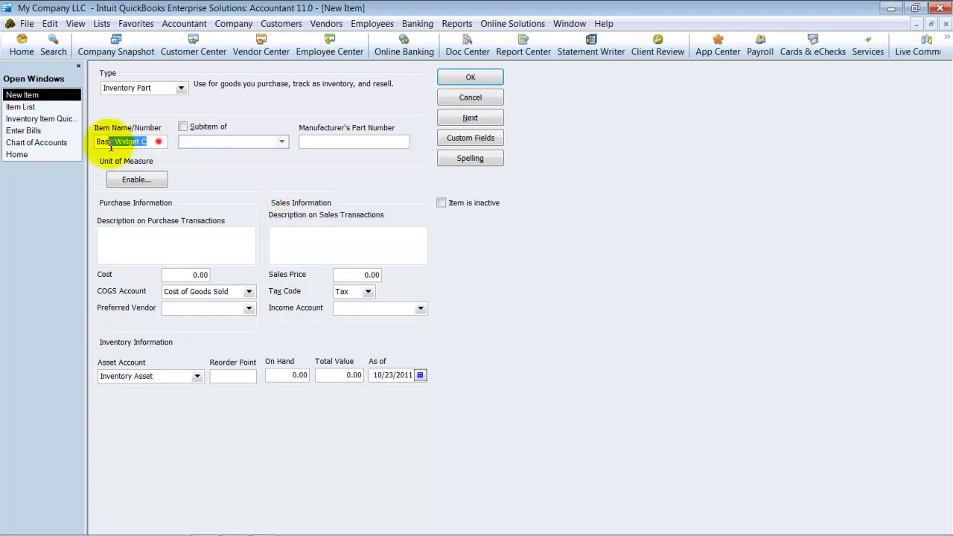
left_click(158, 251)
key("ctrl+v")
Step: Set Base Widget C's COGS and asset accounts to WIP and its income account to Construction Income
left_click(238, 291)
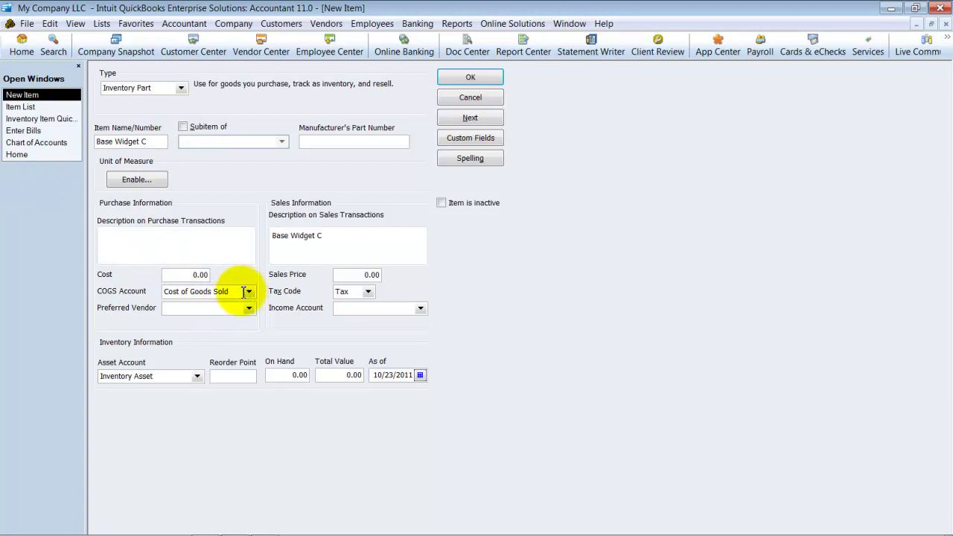
type("WIP")
key("Tab")
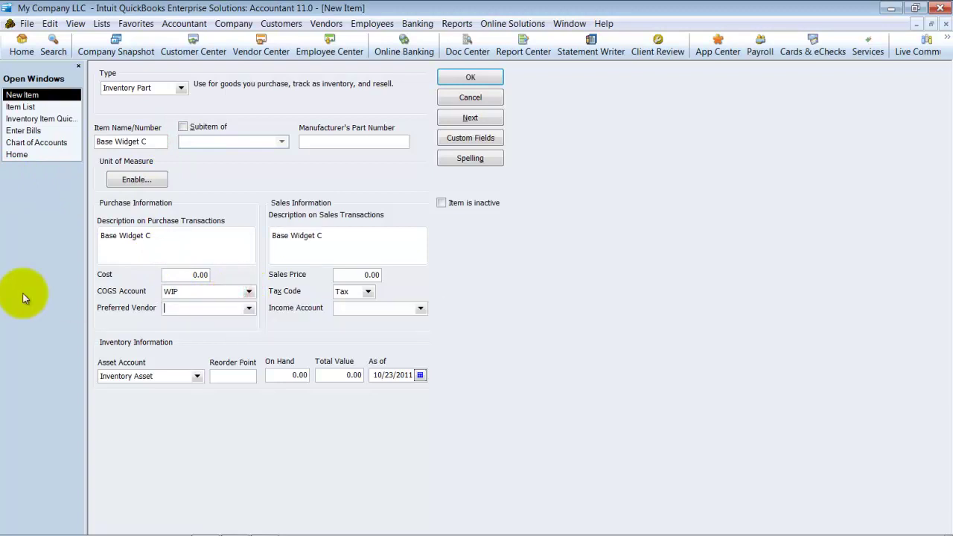
left_click(196, 376)
left_click(134, 258)
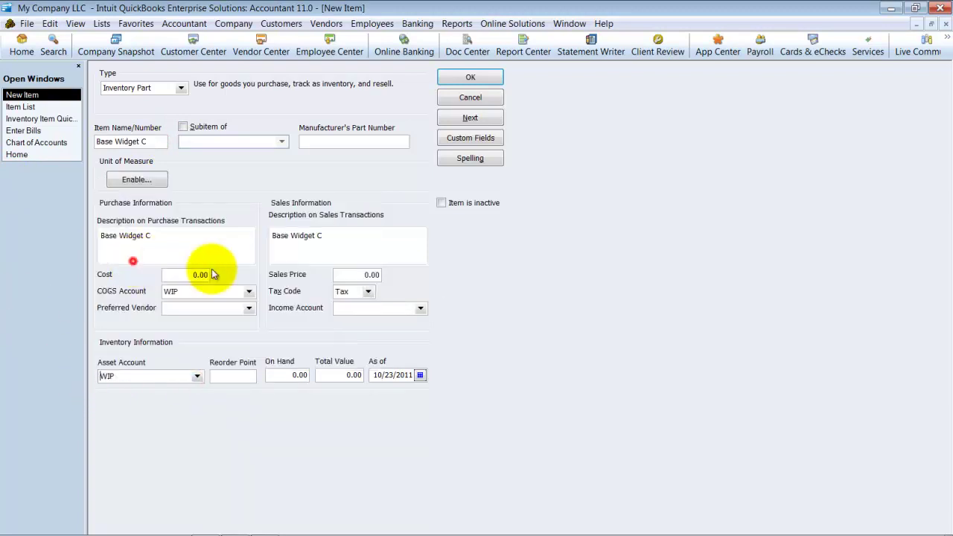
left_click(421, 308)
left_click(373, 322)
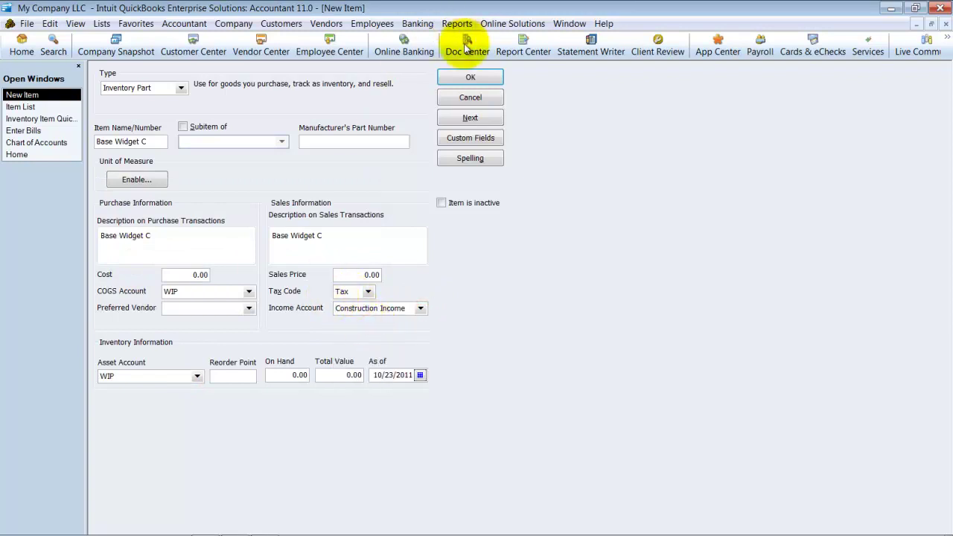
Step: Set Base Widget C's on-hand quantity to 150 and total value to 10.00, and save the item without spelling changes
left_click(283, 372)
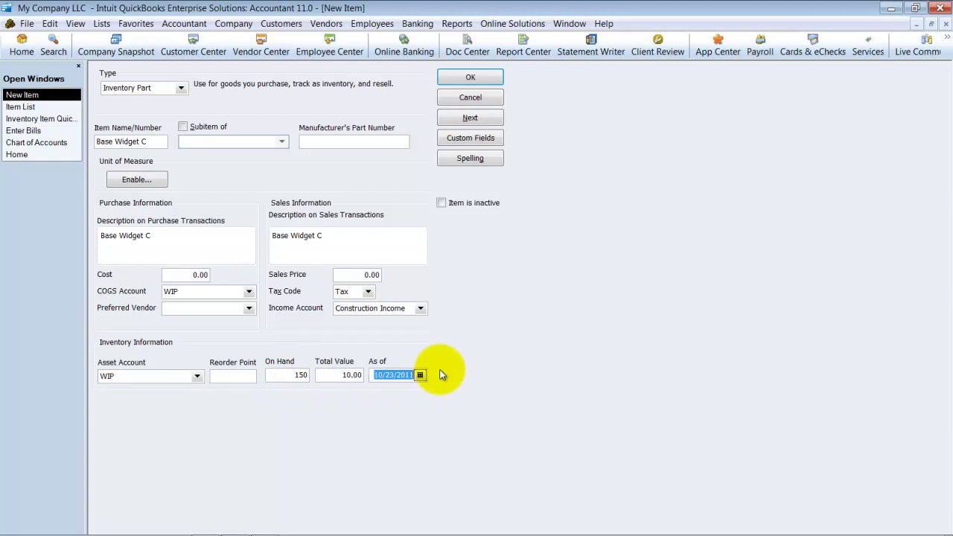
left_click(466, 78)
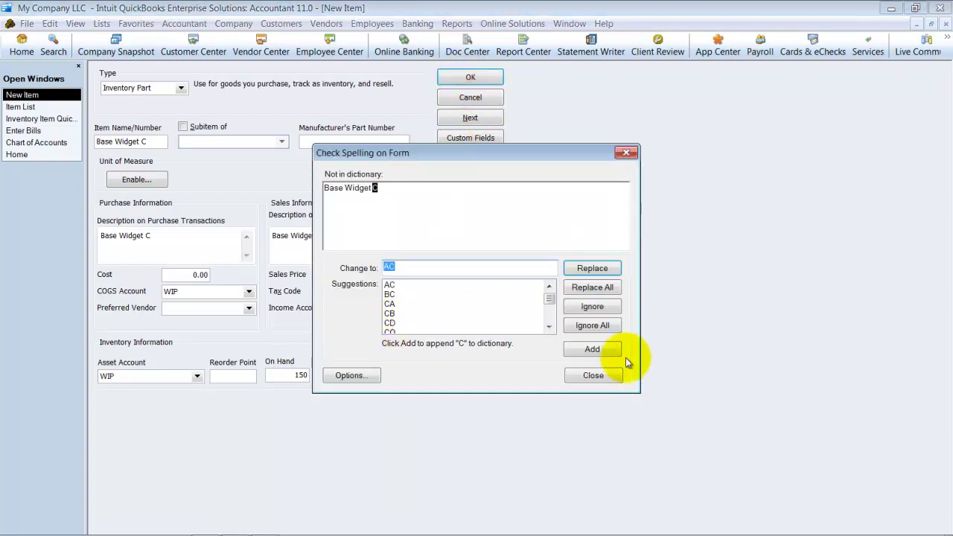
left_click(584, 375)
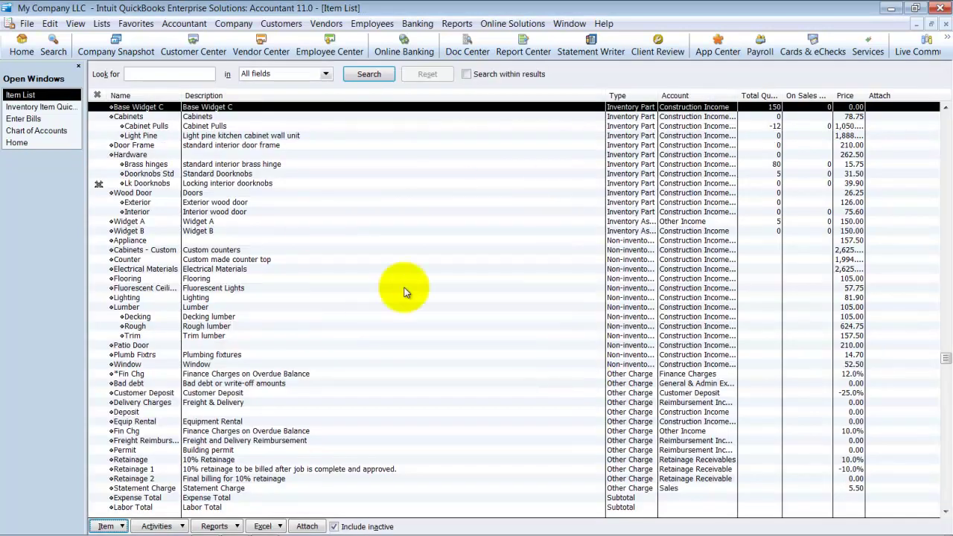
Step: Add Base Widget C with quantity 2 to Widget B's bill of materials and save the assembly item
double_click(141, 231)
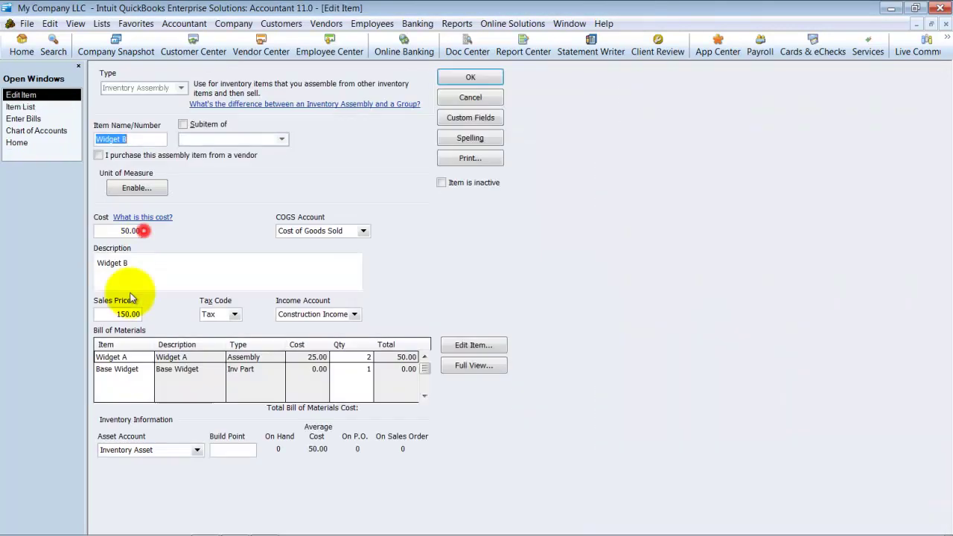
left_click(138, 380)
left_click(148, 380)
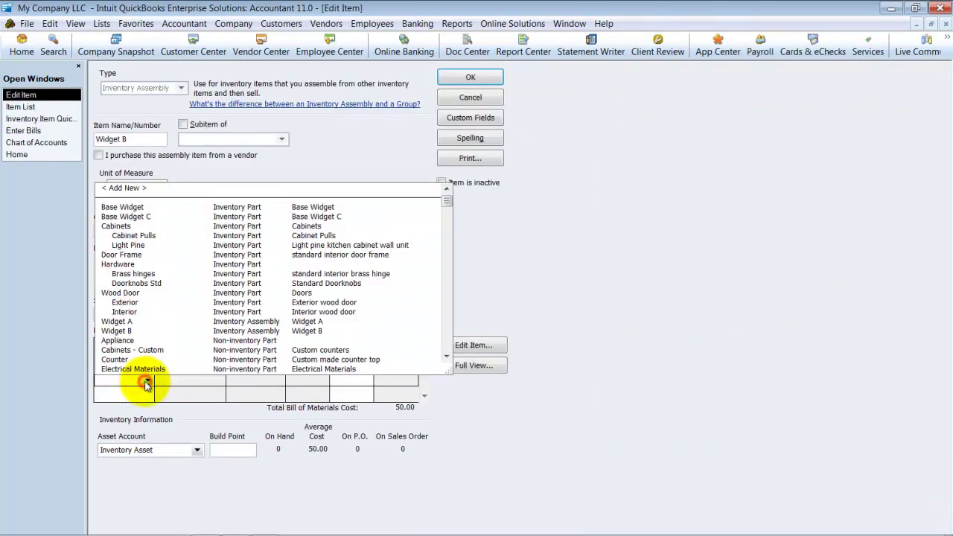
left_click(126, 217)
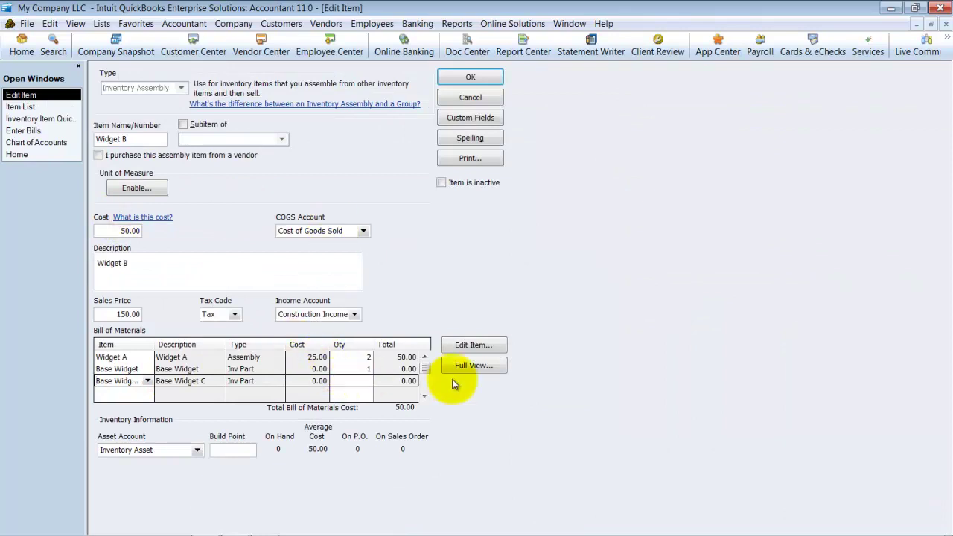
left_click(456, 77)
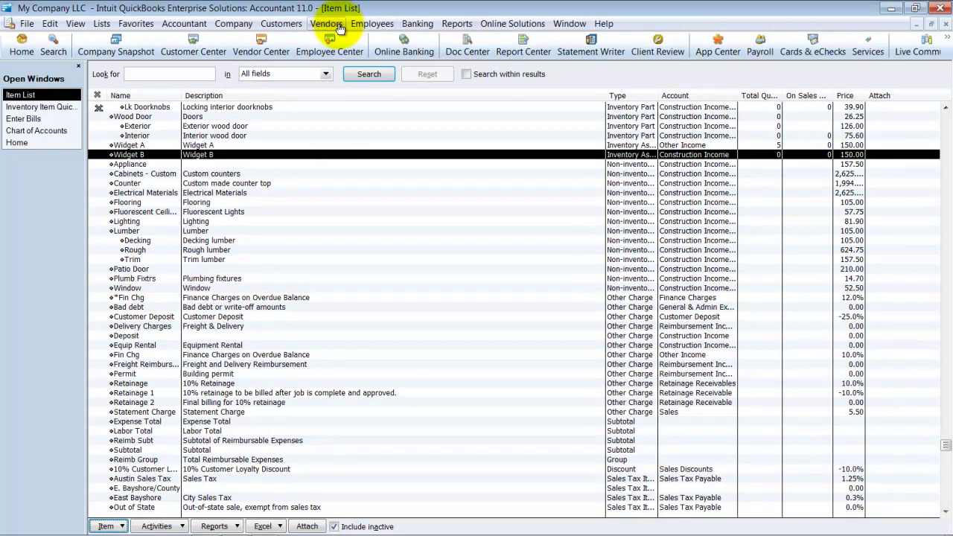
Step: Open the standard balance sheet and set its as-of date to 10/31/2011
left_click(456, 25)
left_click(537, 142)
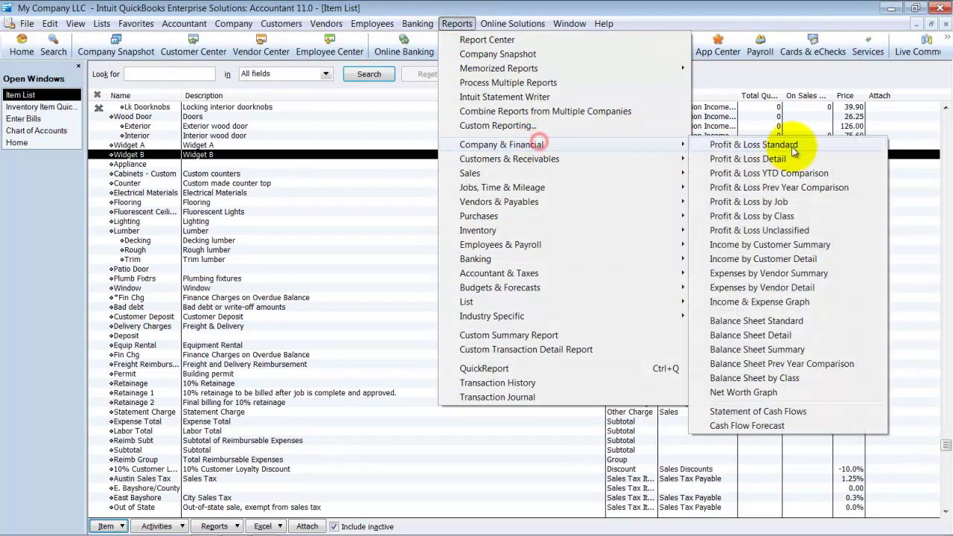
left_click(796, 322)
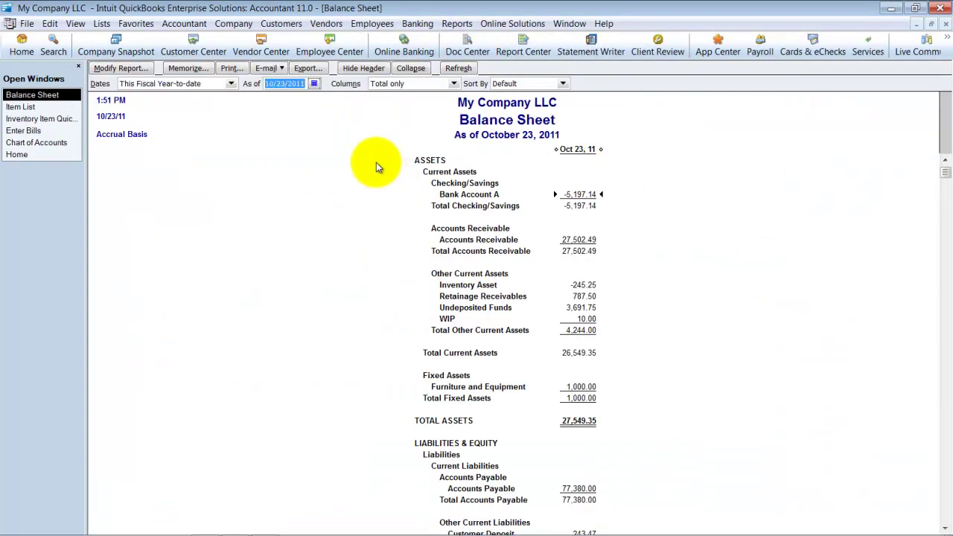
type("10/31/2011")
left_click(379, 268)
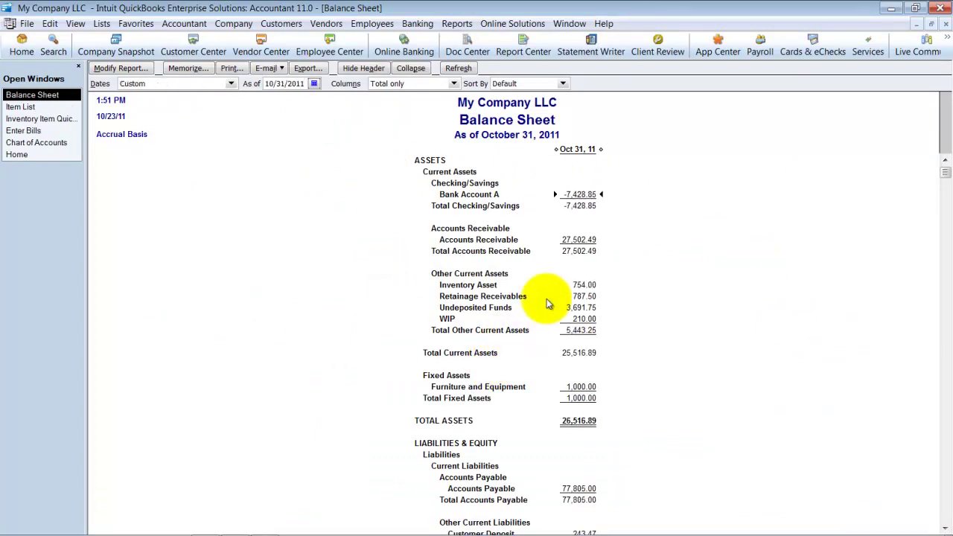
Step: Review the WIP account's transactions for all dates with a wider Memo column, and return to the balance sheet
left_click(563, 287)
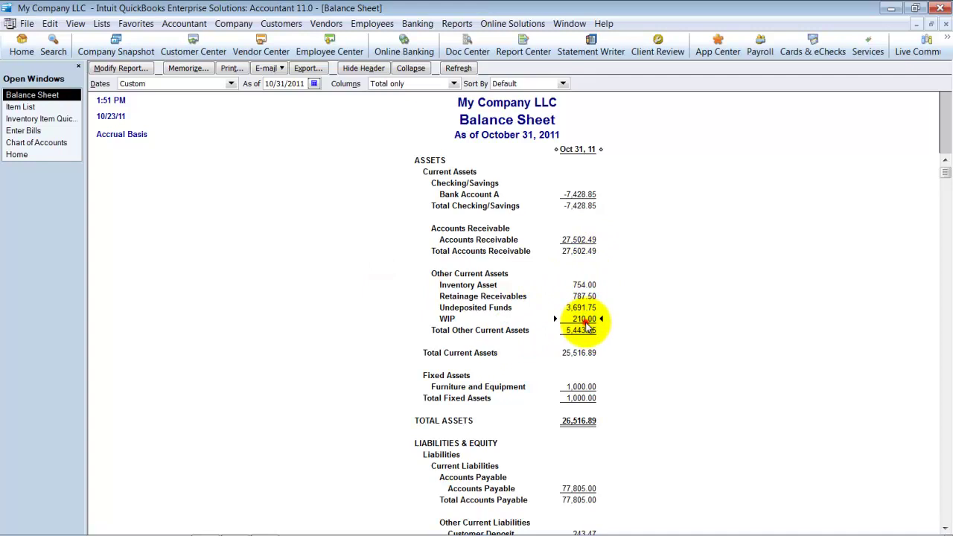
double_click(585, 320)
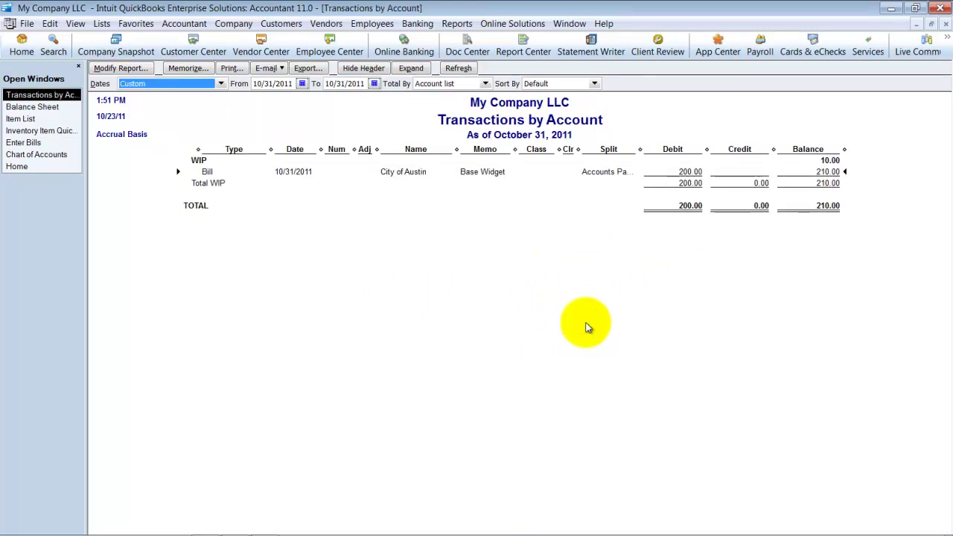
key("a")
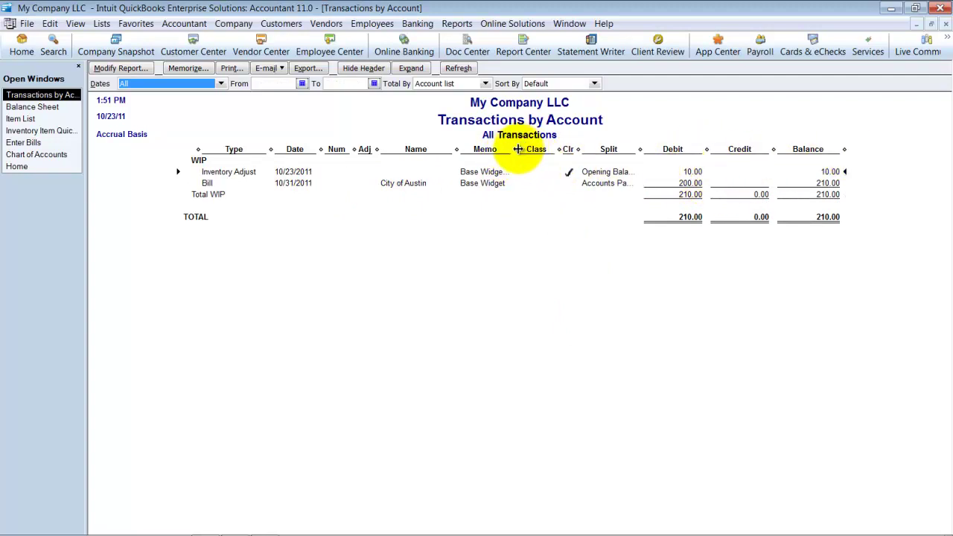
left_click_drag(519, 149, 570, 151)
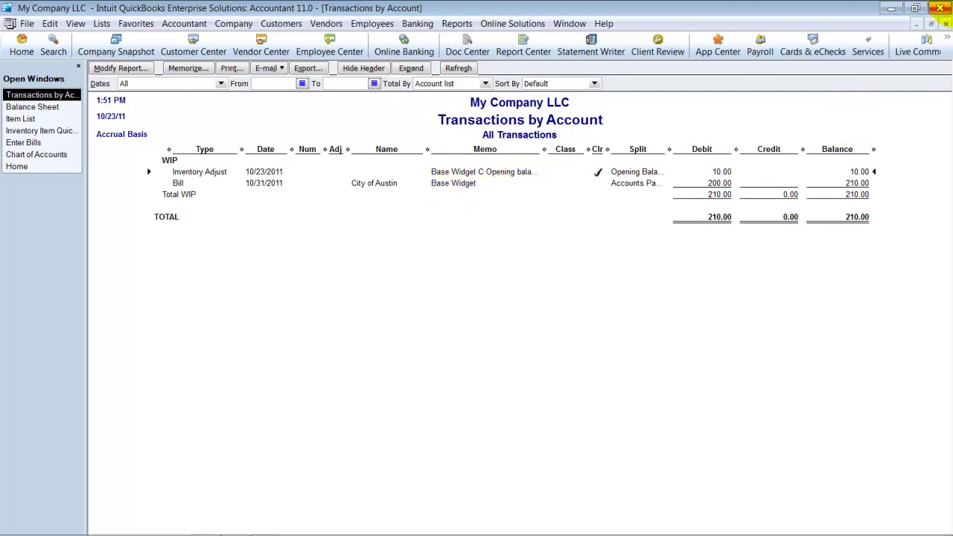
left_click(946, 24)
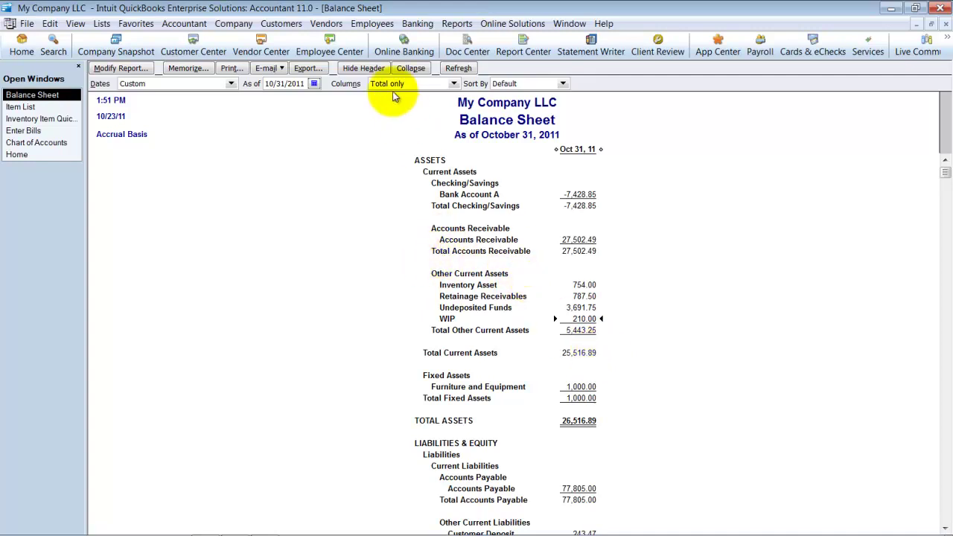
Step: Start a build assembly for Widget B dated 10/31/2011
left_click(325, 23)
mouse_move(406, 175)
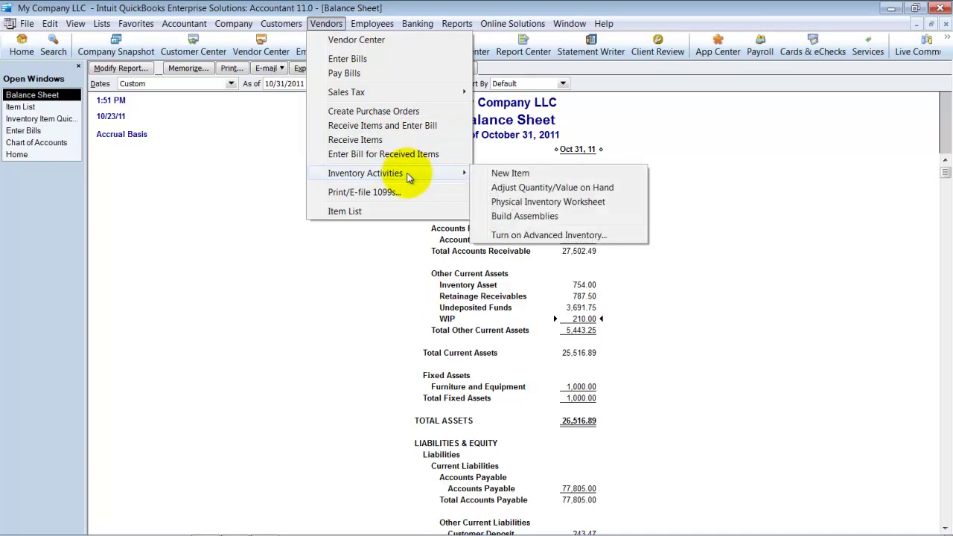
left_click(514, 216)
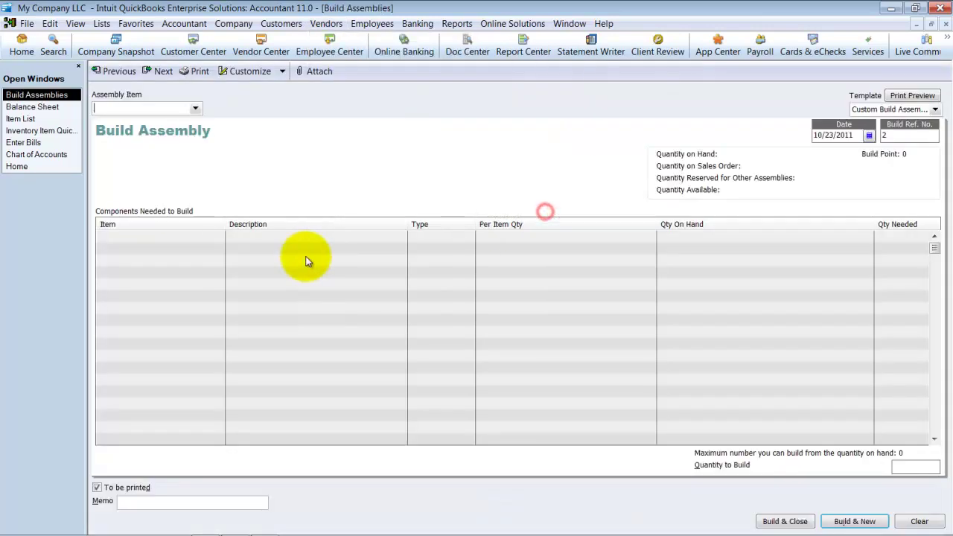
left_click(196, 110)
left_click(118, 151)
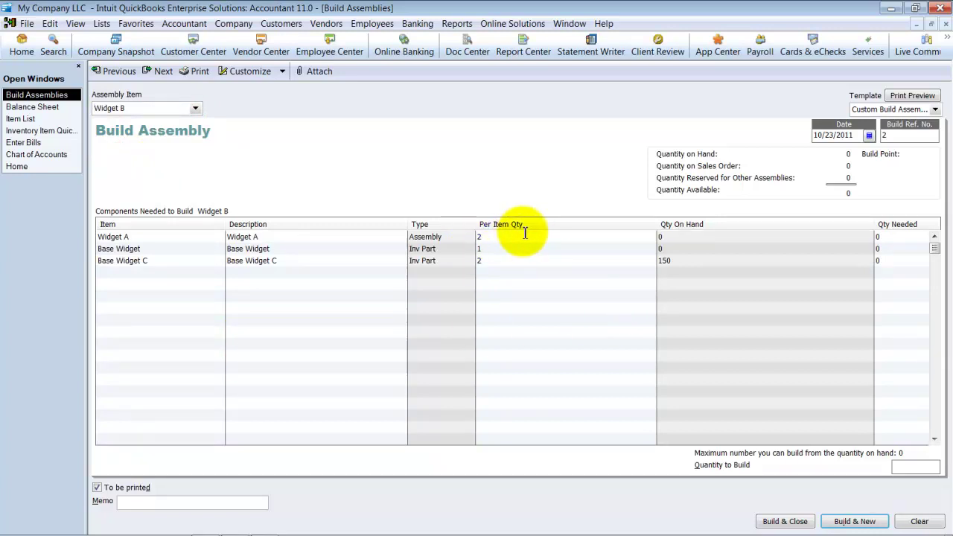
left_click(869, 135)
left_click(842, 226)
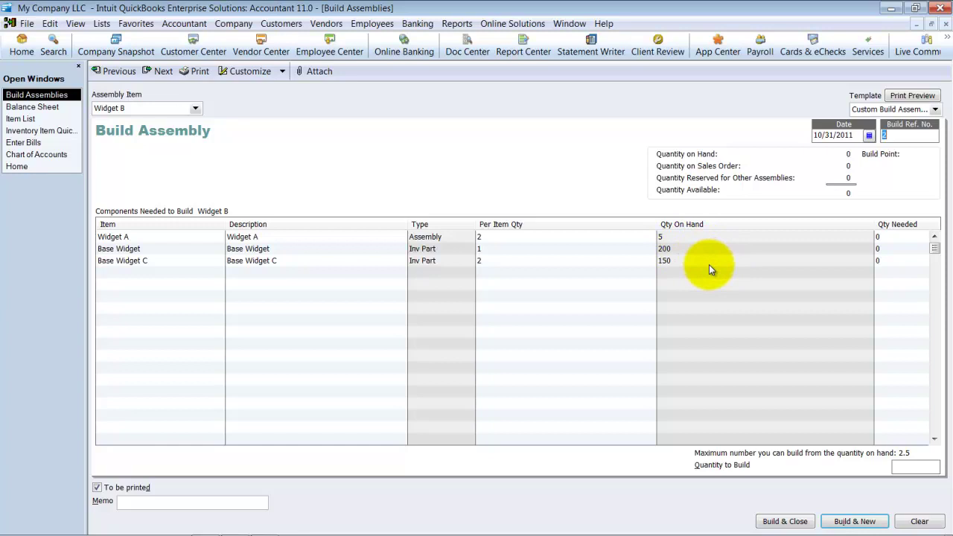
Step: Set the quantity to build to 2 and record the Widget B build without spelling changes
left_click(916, 468)
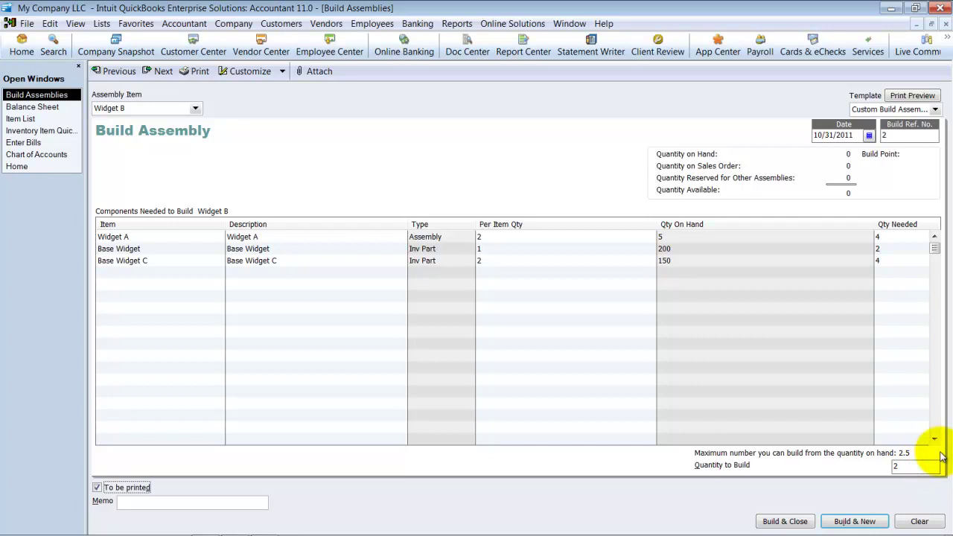
left_click(864, 521)
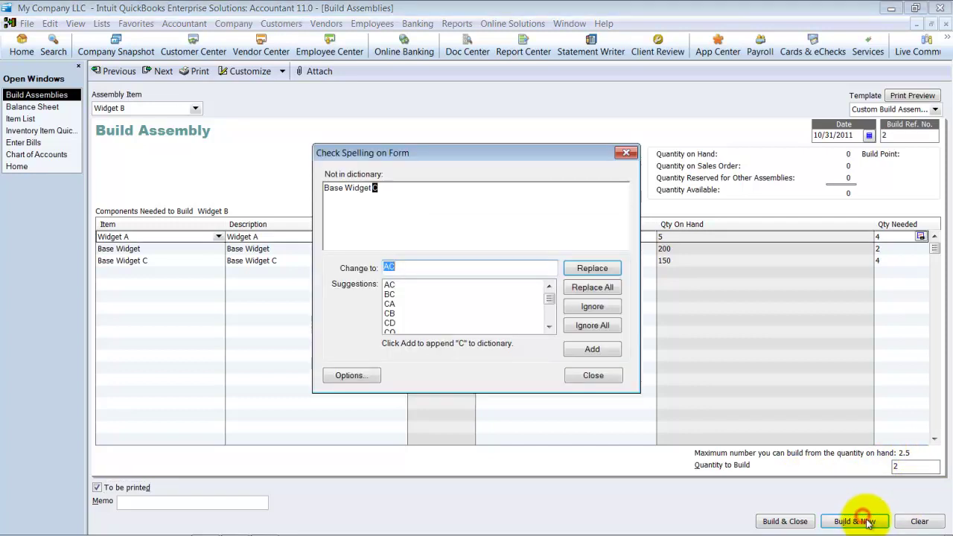
left_click(594, 376)
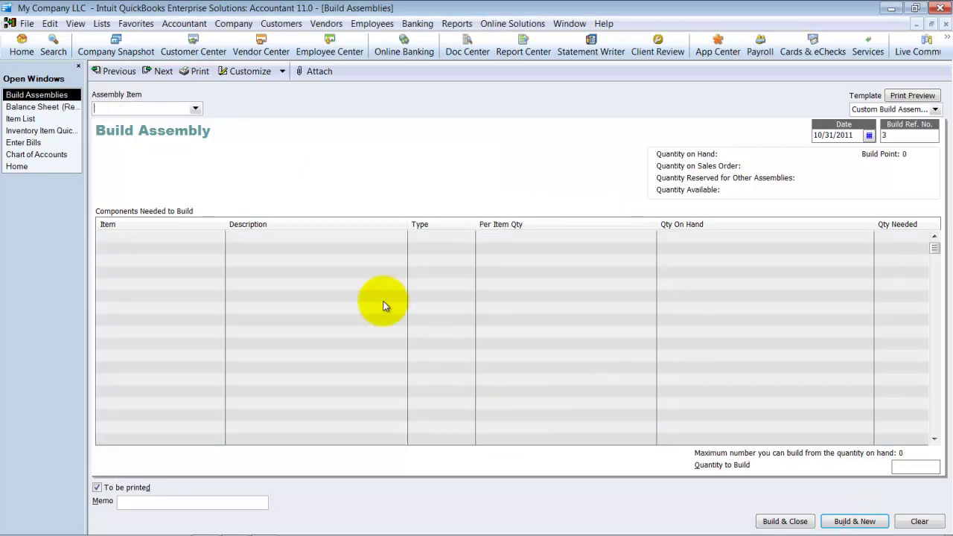
Step: Open the transaction journal of the recorded Widget B build and widen its Memo and Item columns to review the postings
left_click(111, 74)
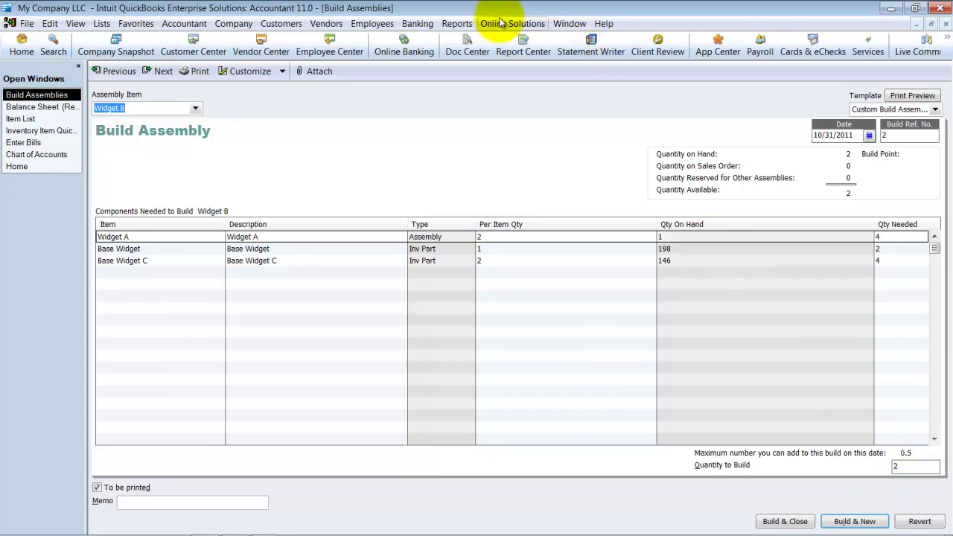
left_click(456, 24)
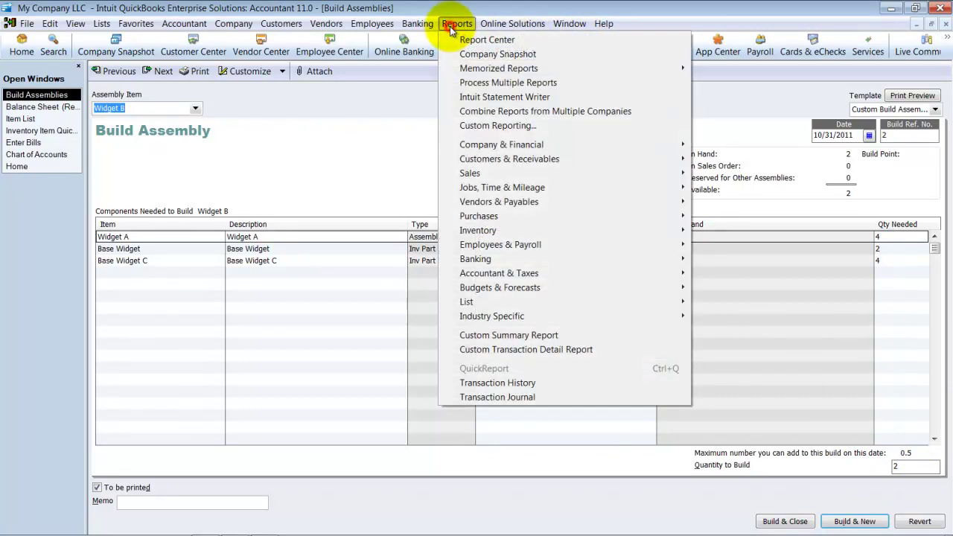
left_click(532, 398)
left_click_drag(395, 145, 328, 137)
left_click_drag(420, 147, 467, 141)
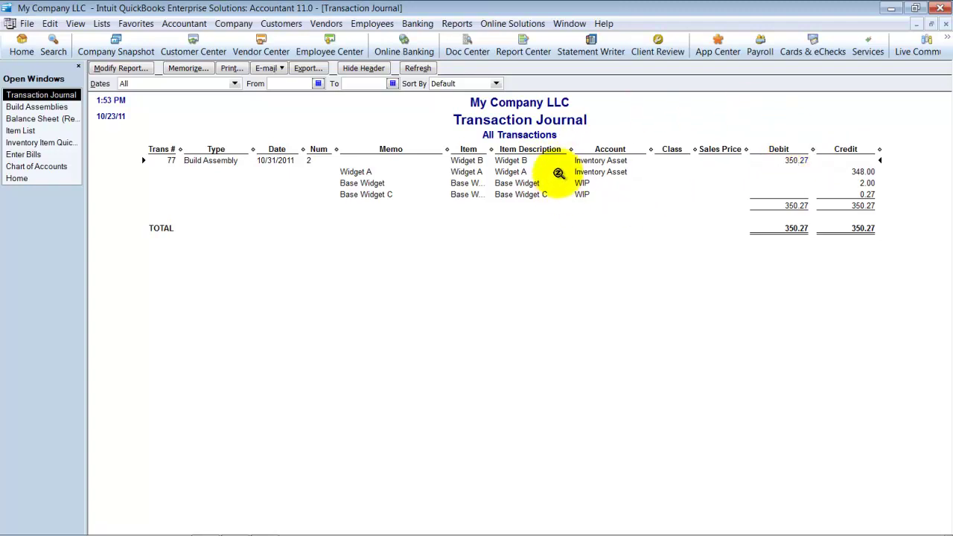
left_click(864, 172)
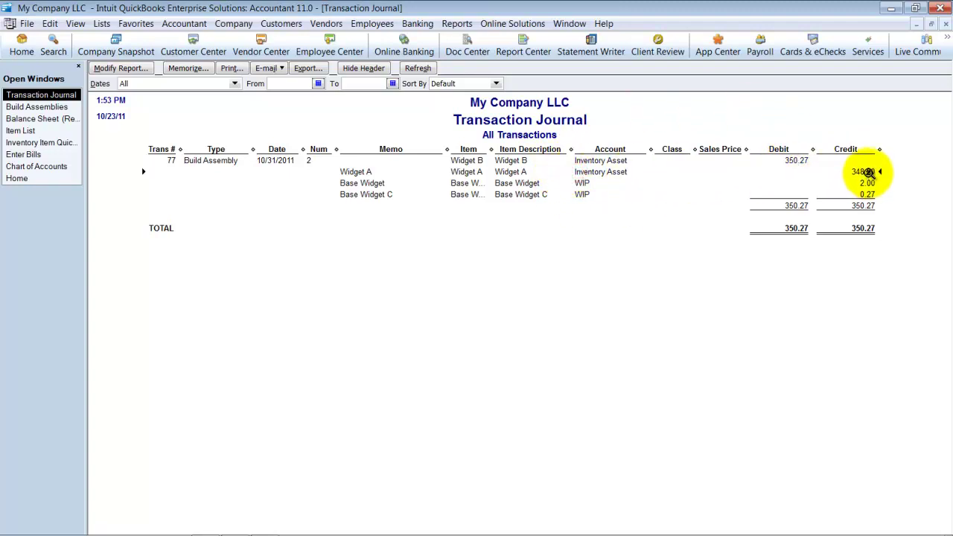
left_click_drag(492, 149, 525, 149)
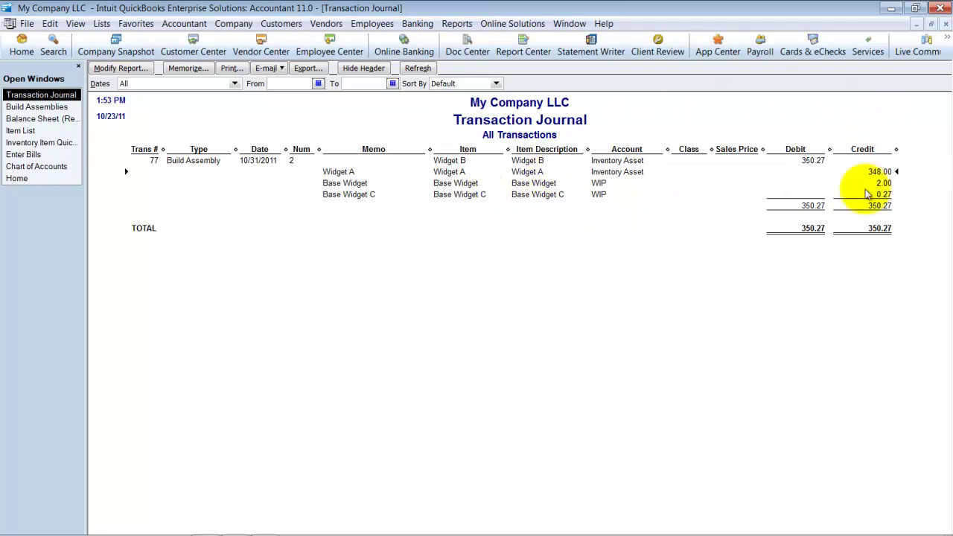
Step: Check the WIP balance in the chart of accounts and open its transactions from the balance sheet
left_click(31, 167)
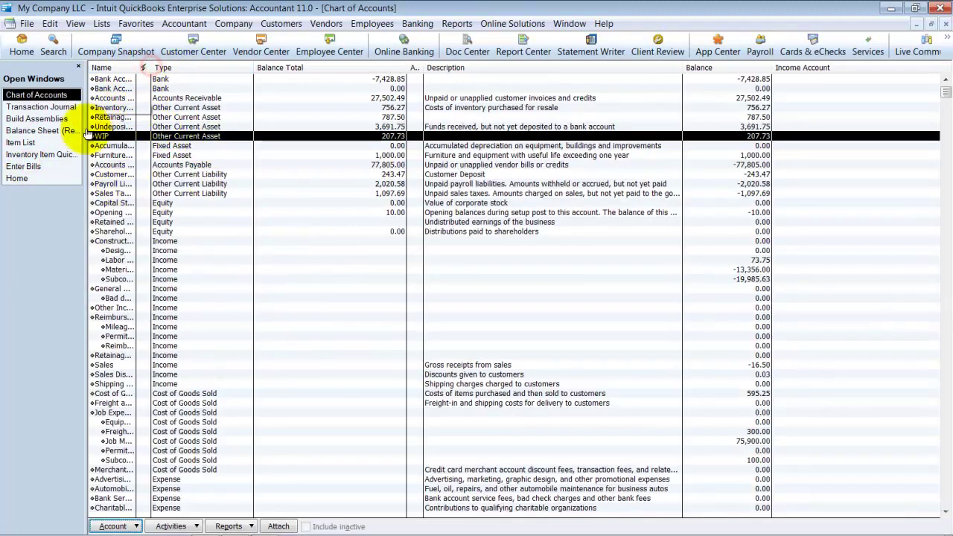
left_click(52, 134)
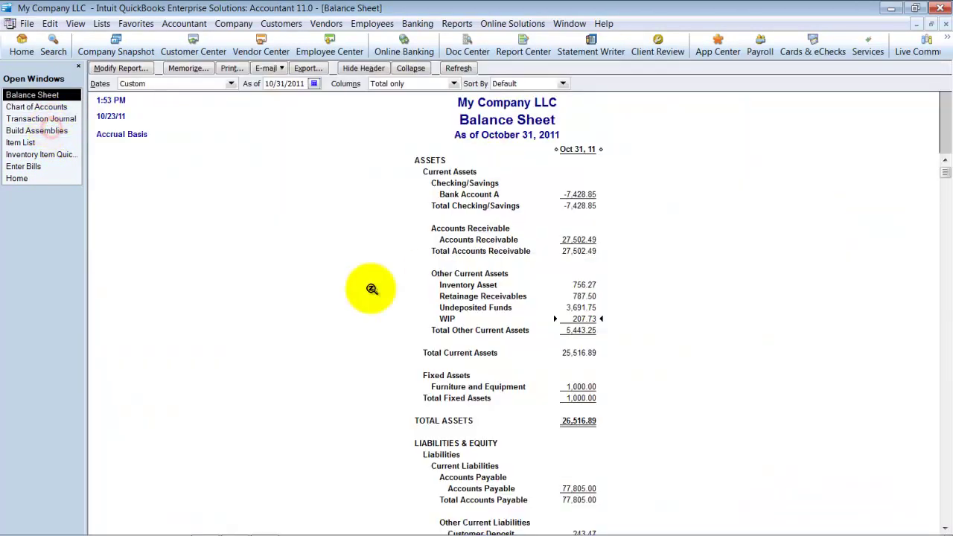
left_click(510, 314)
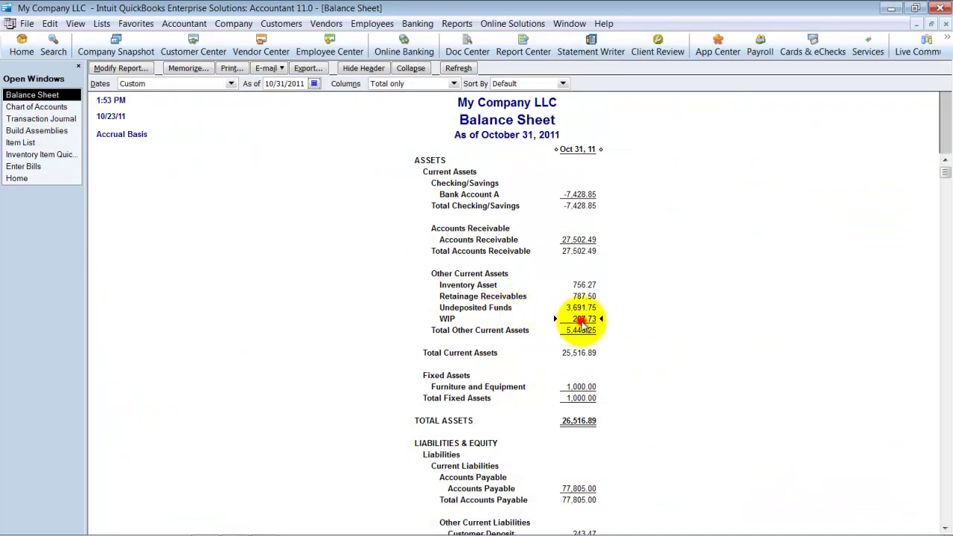
double_click(583, 322)
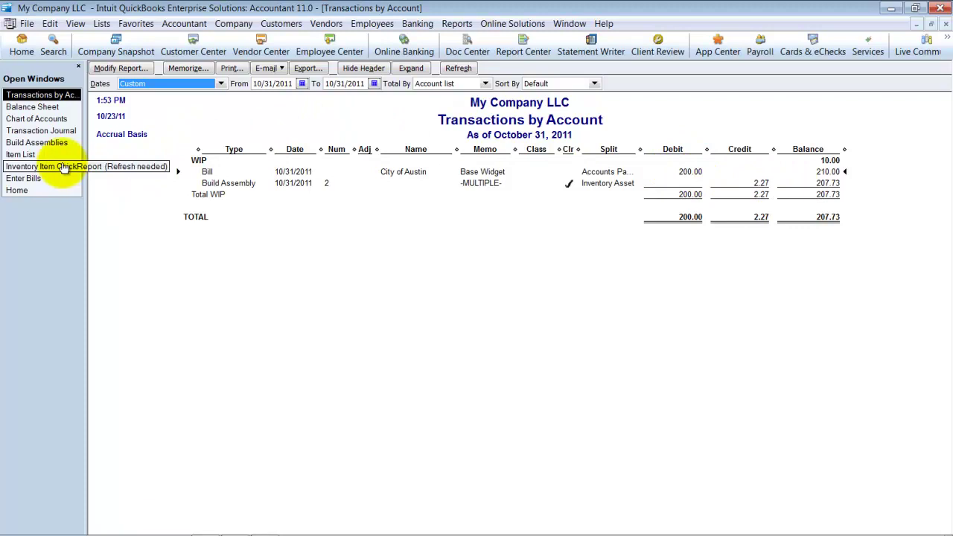
Step: Compare the WIP transactions with the build's transaction journal, and close both reports
left_click(46, 131)
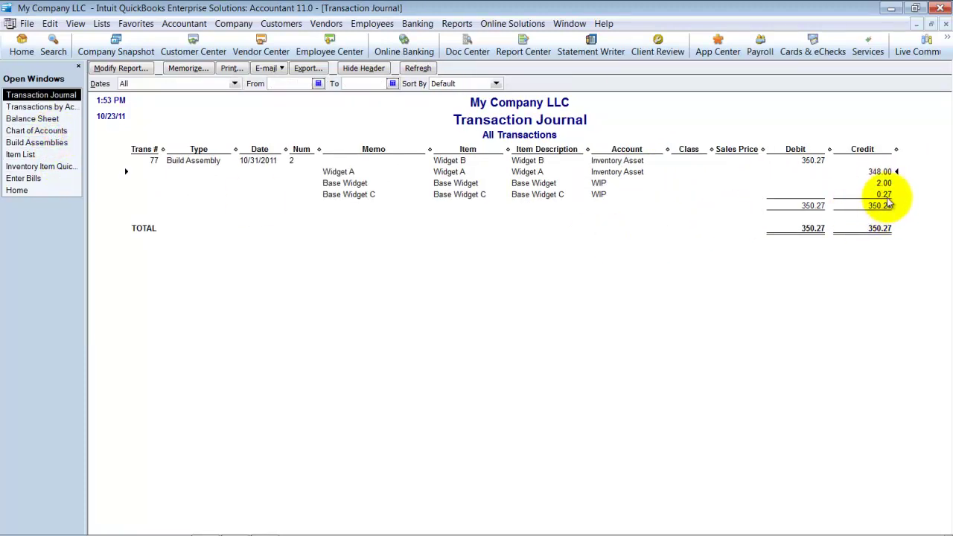
left_click(946, 25)
left_click(946, 25)
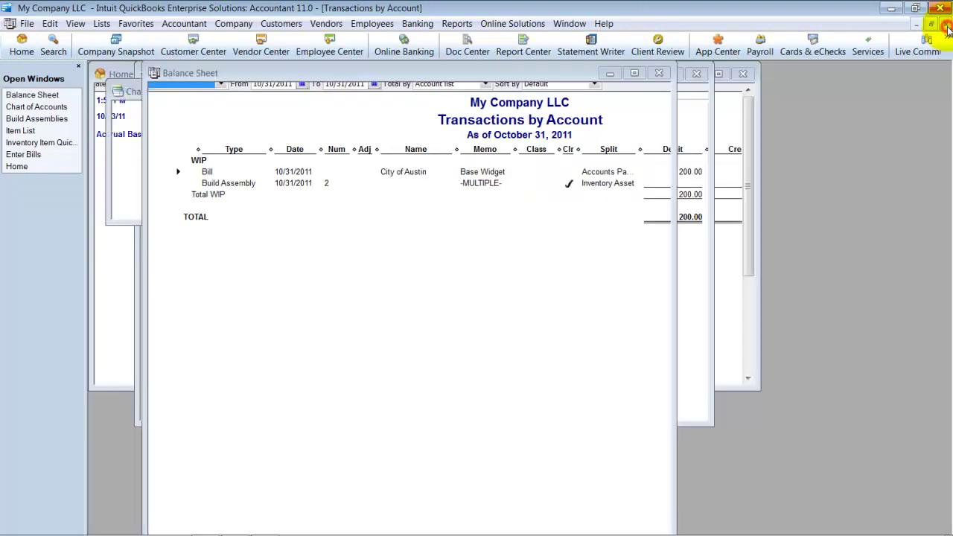